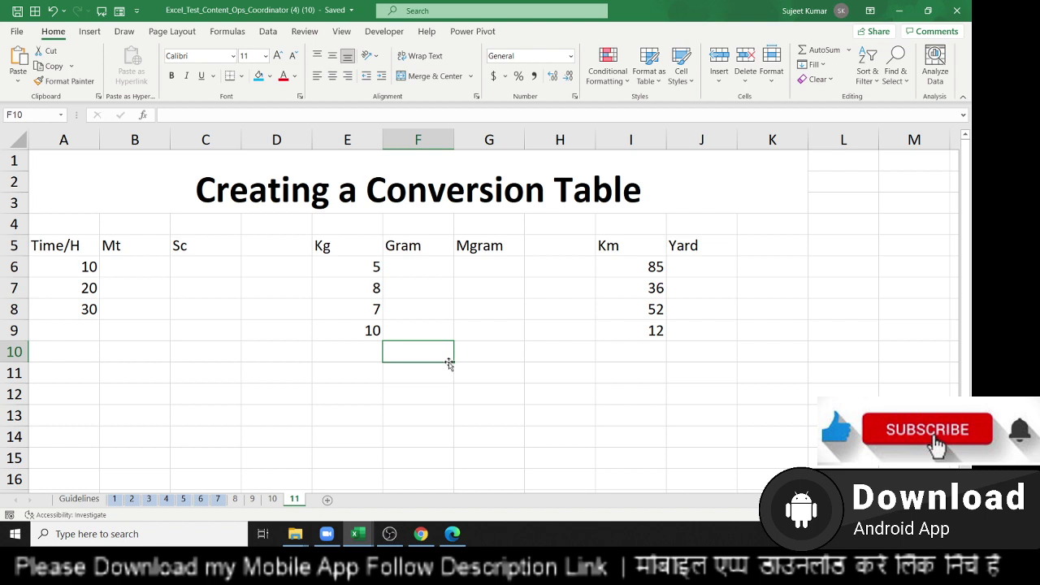
- Start a CONVERT formula in B6 that takes the hours in A6 as its number
left_click(65, 270)
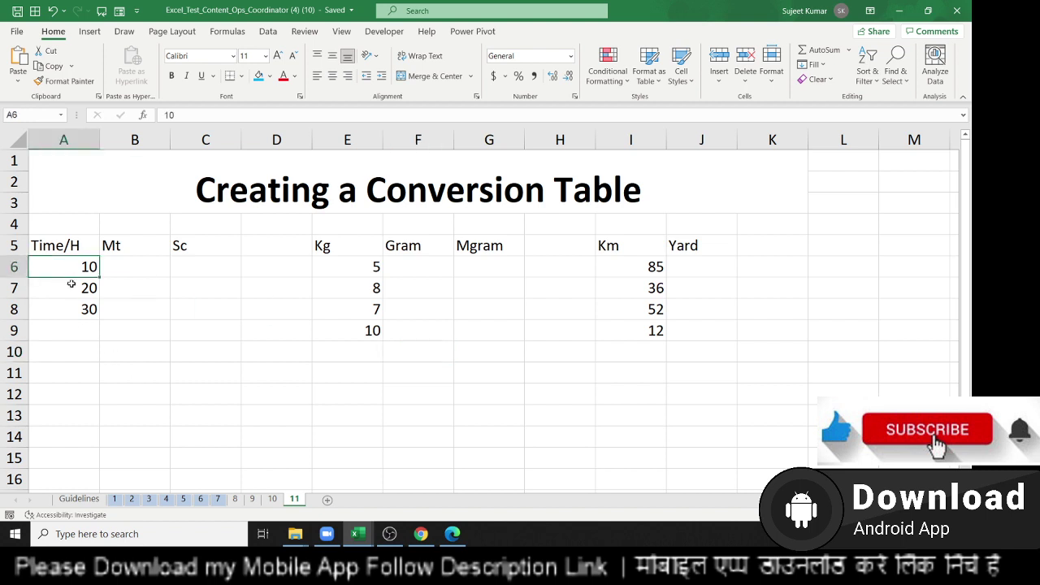
left_click(109, 267)
left_click(173, 264)
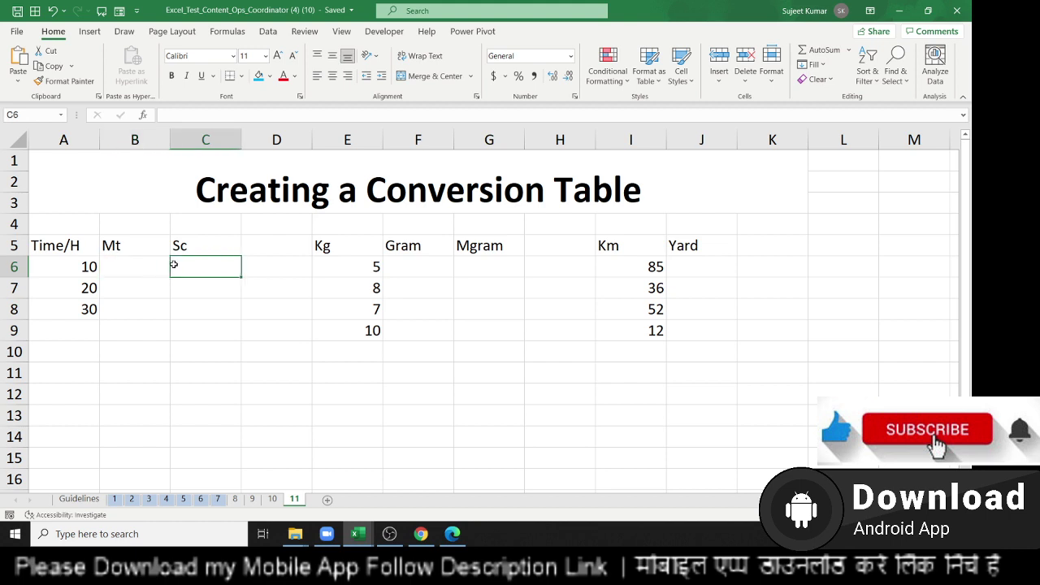
key("Left")
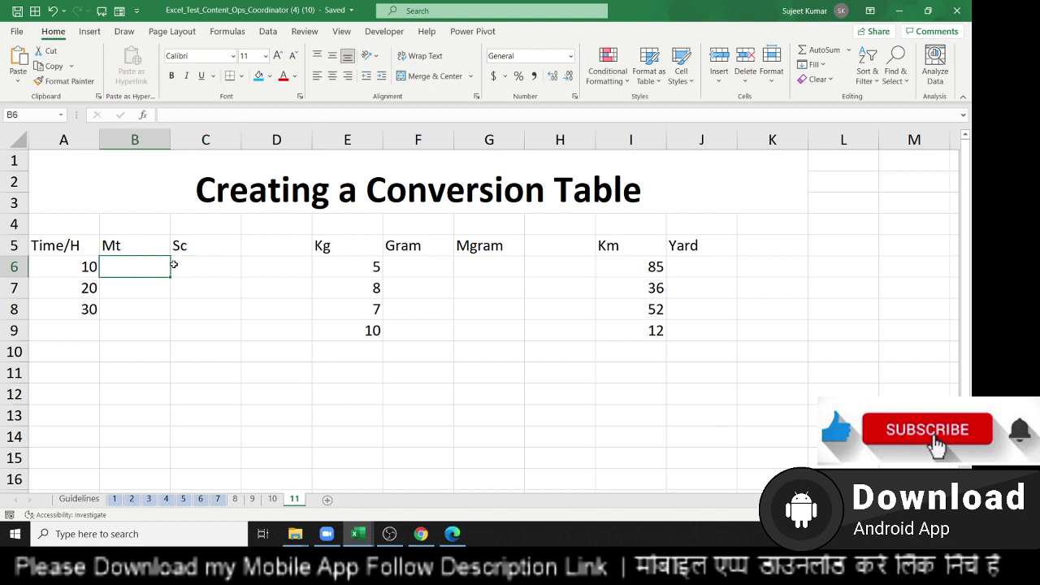
type("=con")
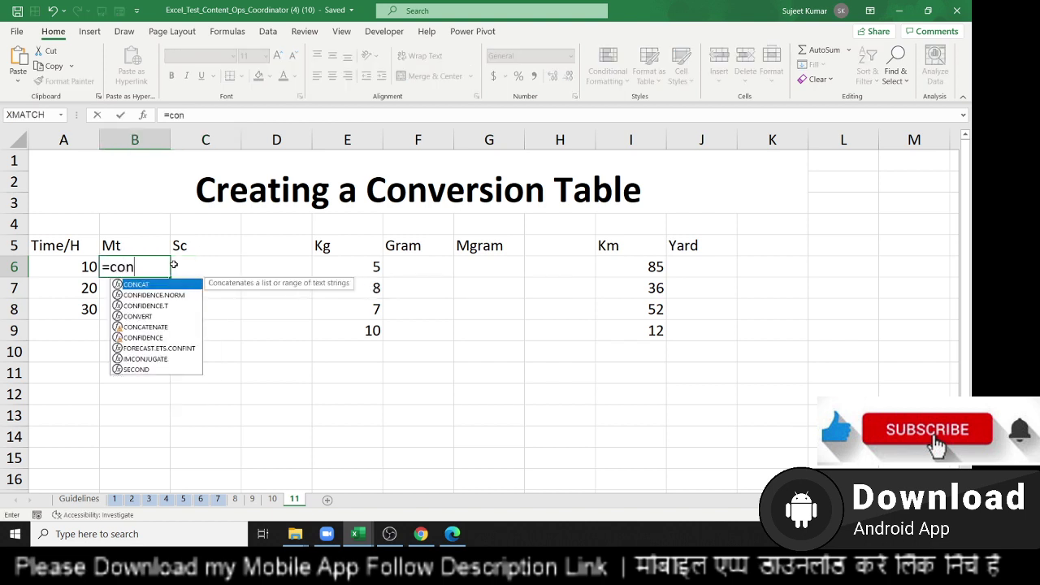
type("v")
key("Tab")
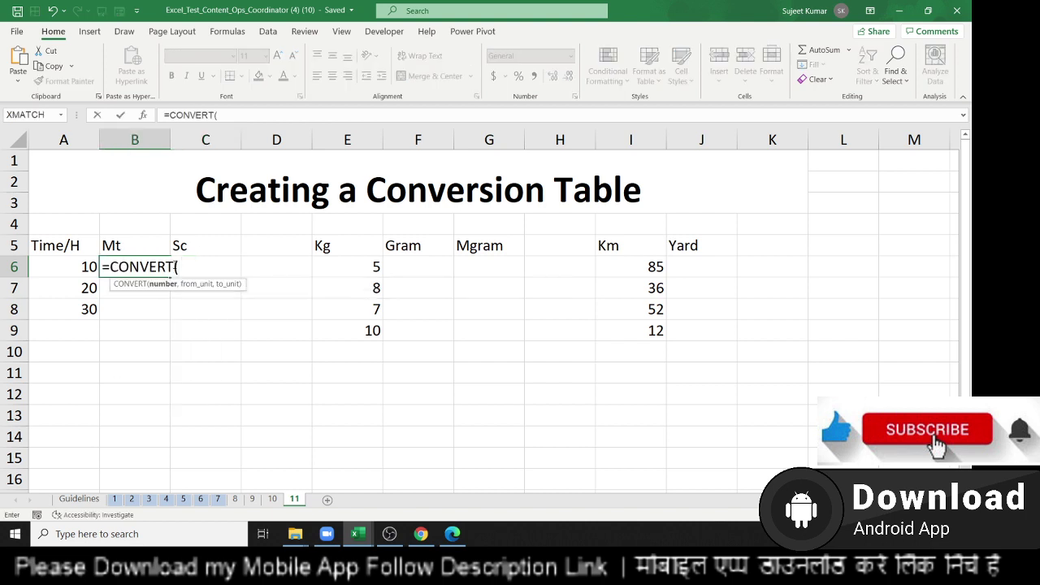
left_click(64, 266)
type(",")
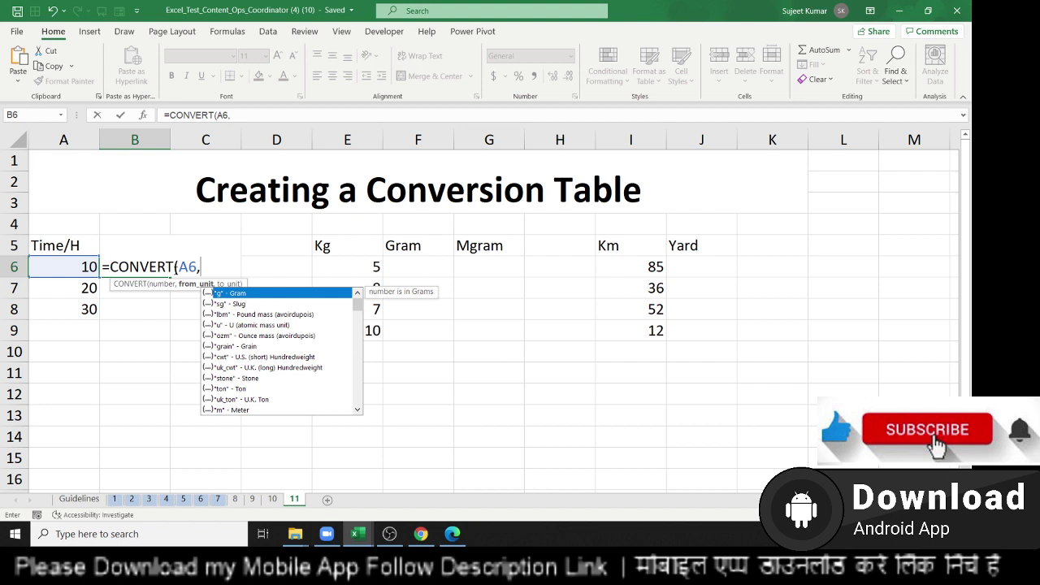
- Finish B6 as =CONVERT(A6,"hr","mn") and fill it down to B8 (600, 1200, 1800)
key("Down")
key("Down")
key("Down")
key("Down")
key("Down")
key("Down")
key("Down")
key("Down")
key("Down")
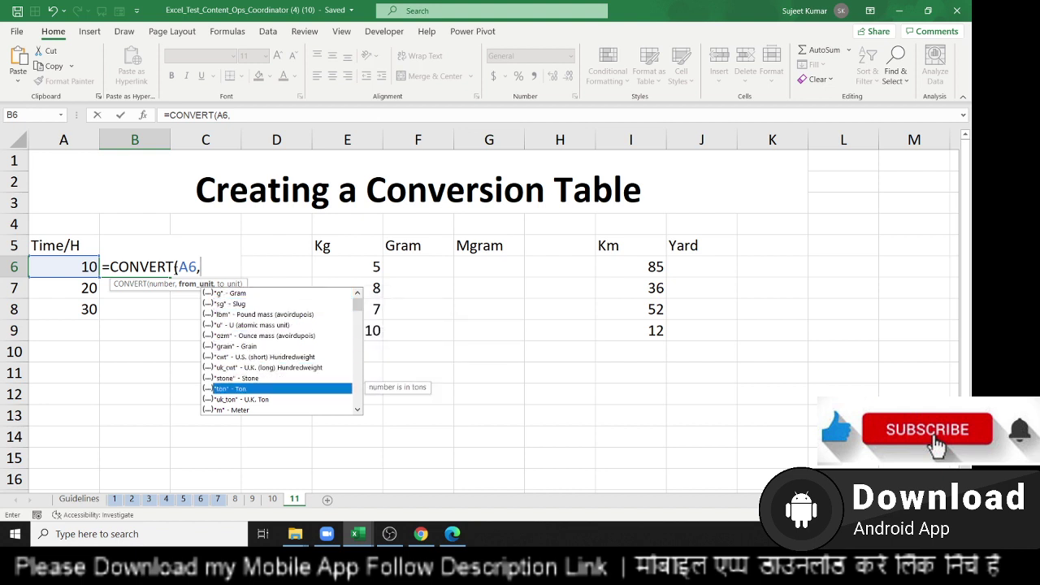
key("Down")
key("Down")
key("Down")
key("Down")
key("Down")
key("Down")
key("Down")
key("Down")
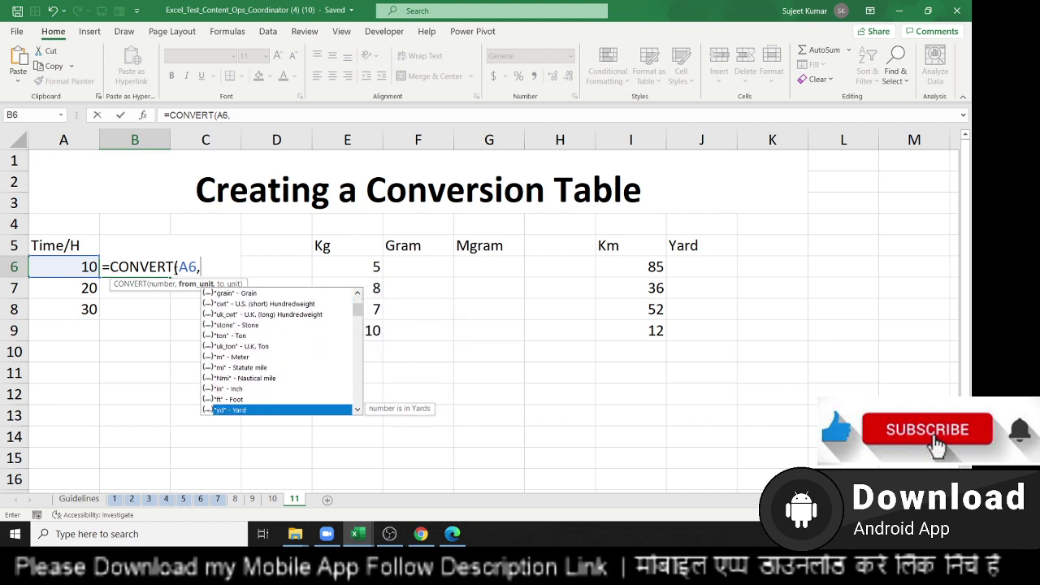
key("Down")
key("Down")
key("Down")
key("Down")
key("Down")
key("Down")
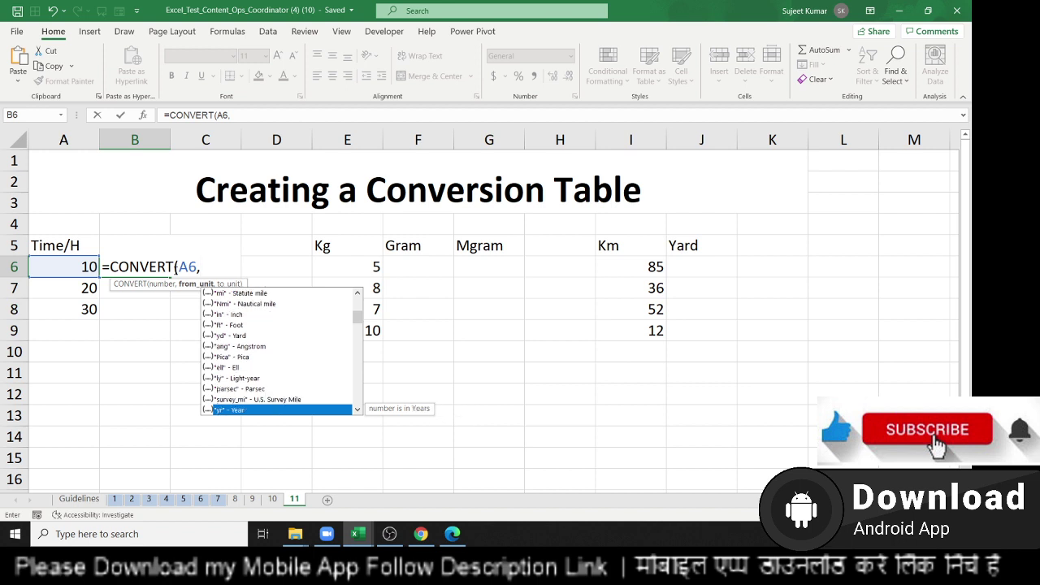
key("Down")
key("Down")
key("Down")
key("Up")
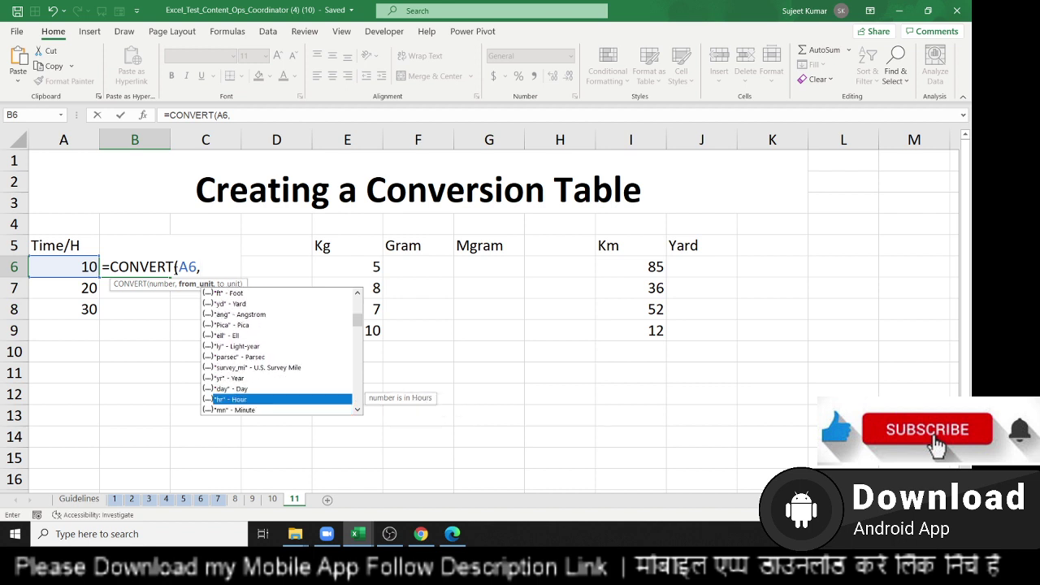
key("Tab")
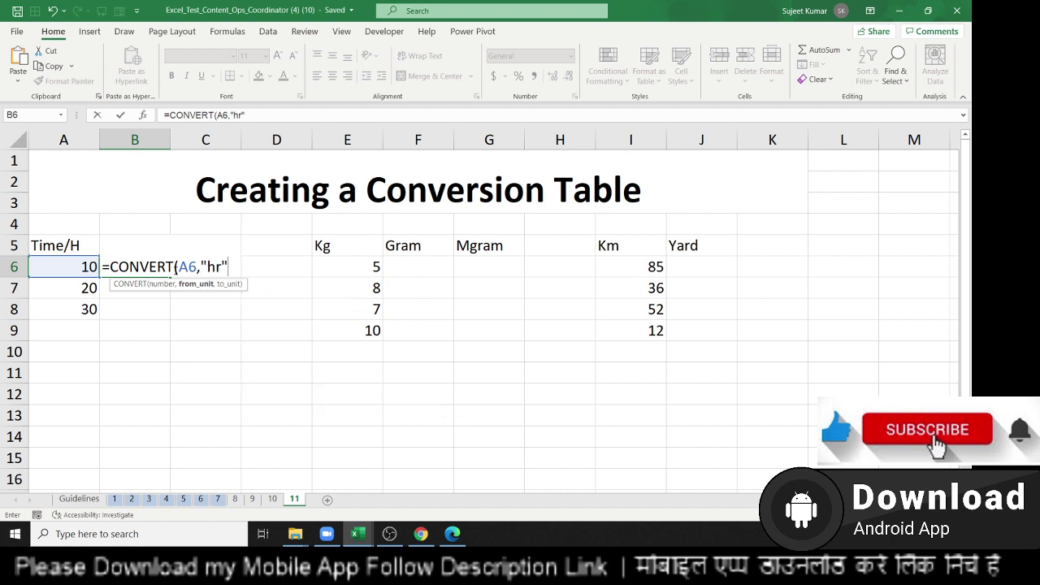
type(",")
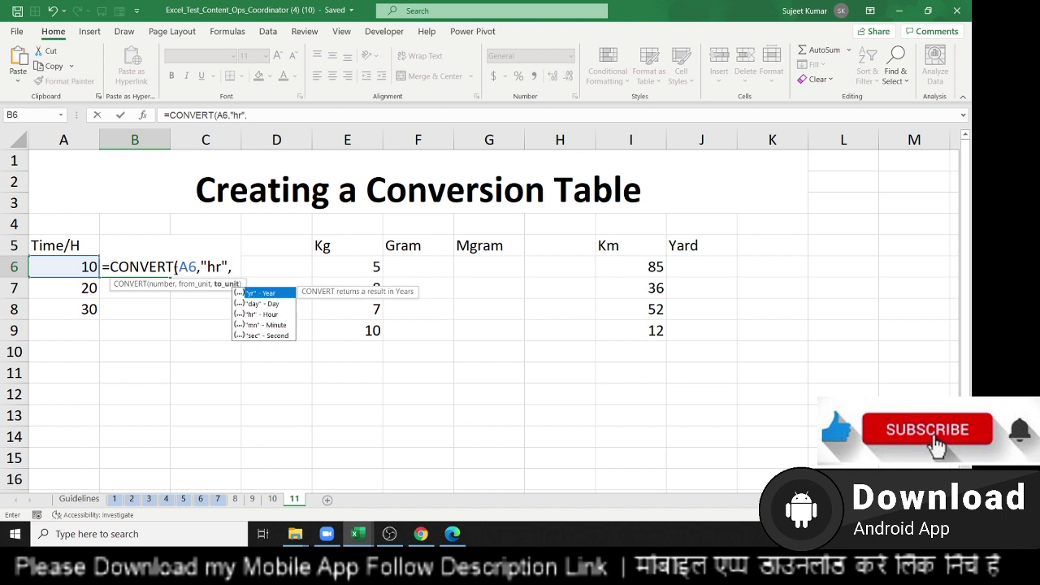
key("Down")
key("Down")
key("Down")
key("Tab")
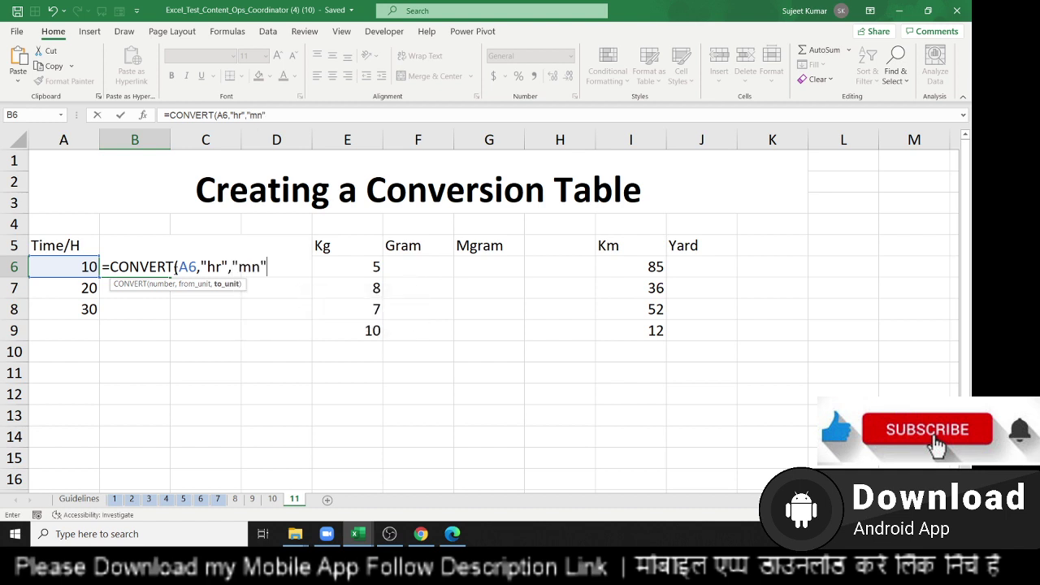
key("Return")
left_click(168, 268)
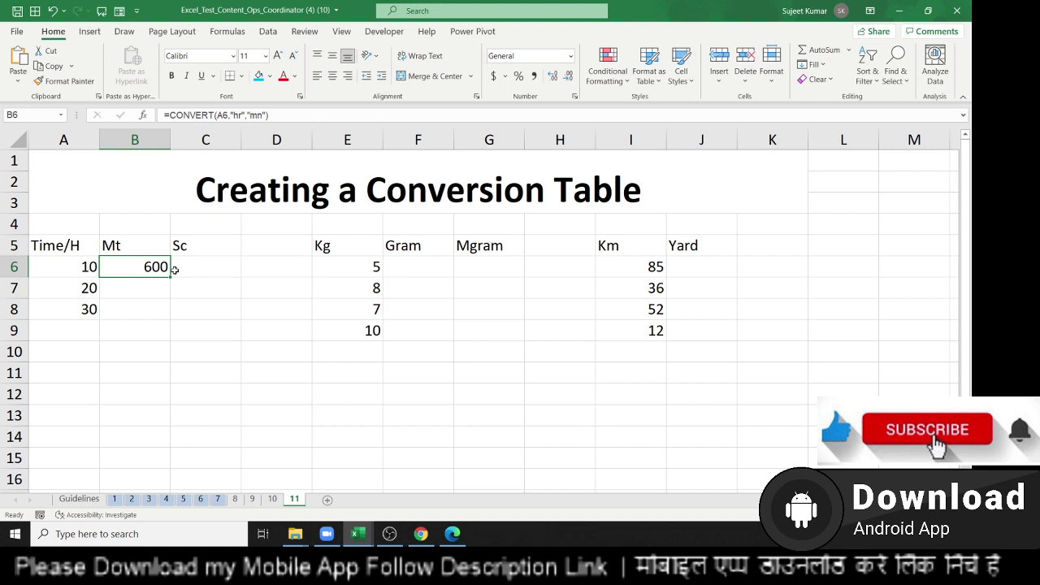
left_click_drag(169, 278, 168, 315)
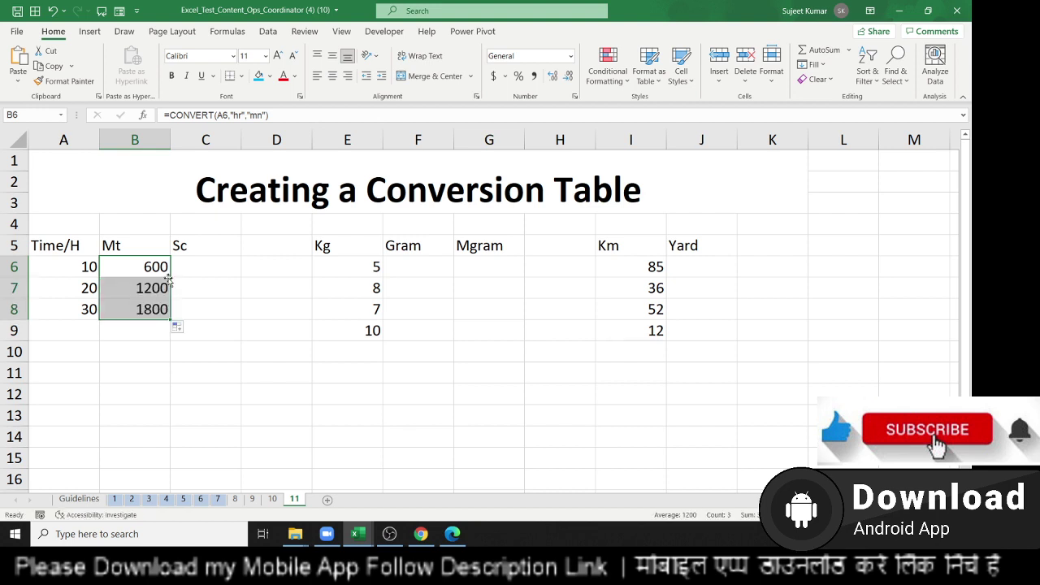
- Attempt a CONVERT formula in C6 on A6 by typing "h" as the from unit
left_click(182, 268)
type("=c")
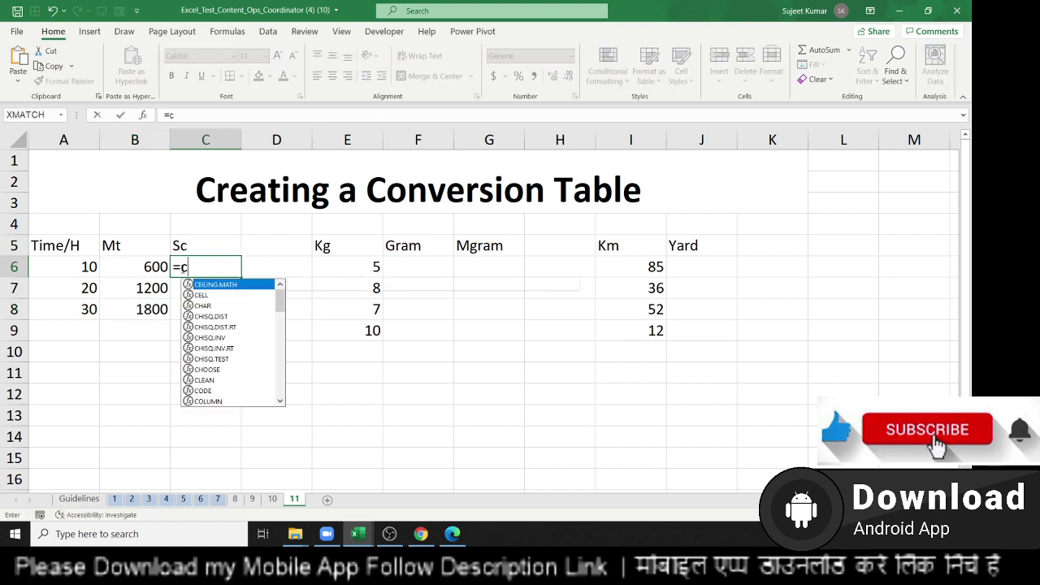
type("onv")
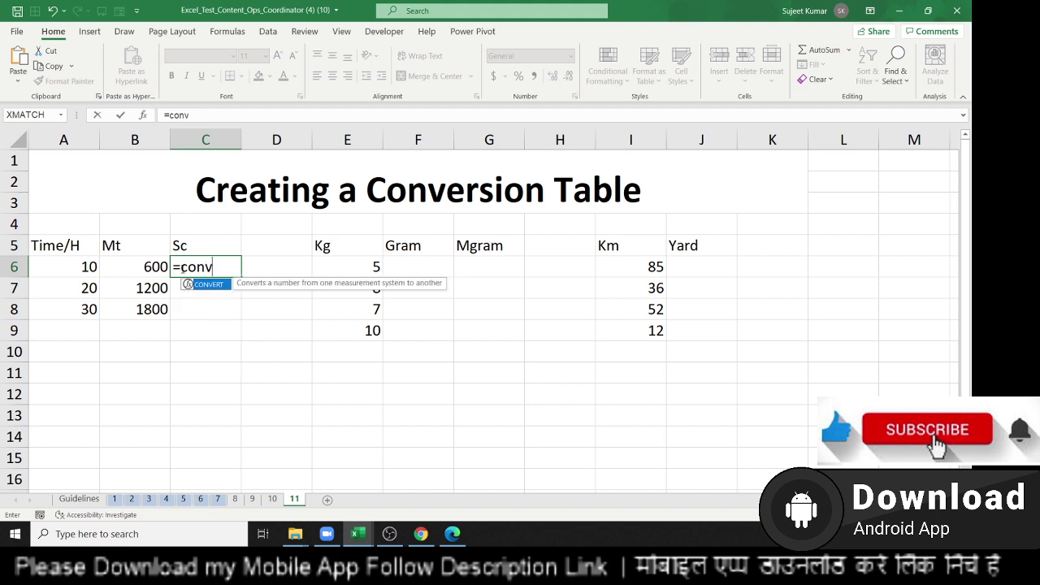
key("Tab")
left_click(85, 271)
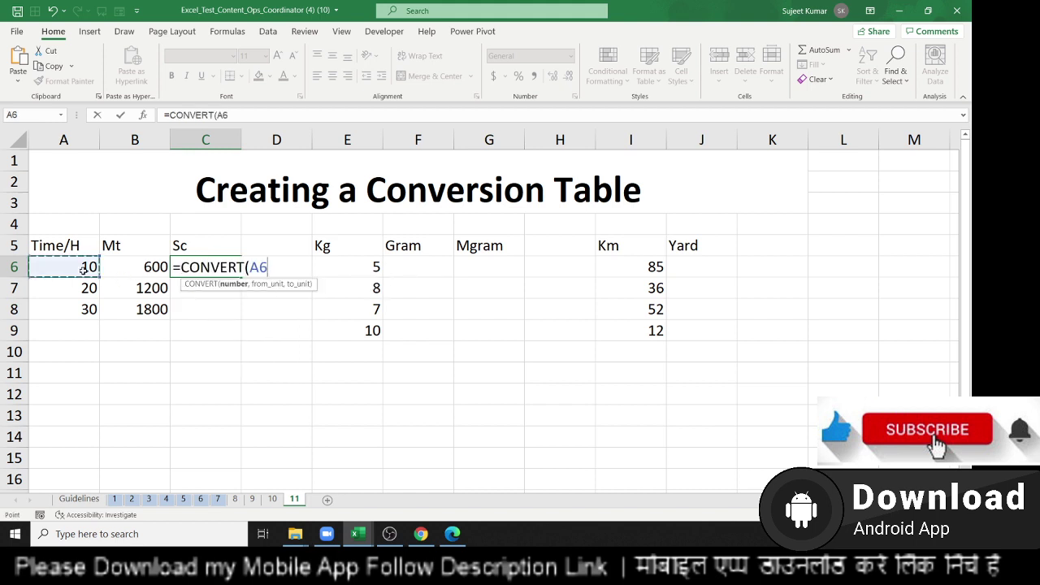
type(",")
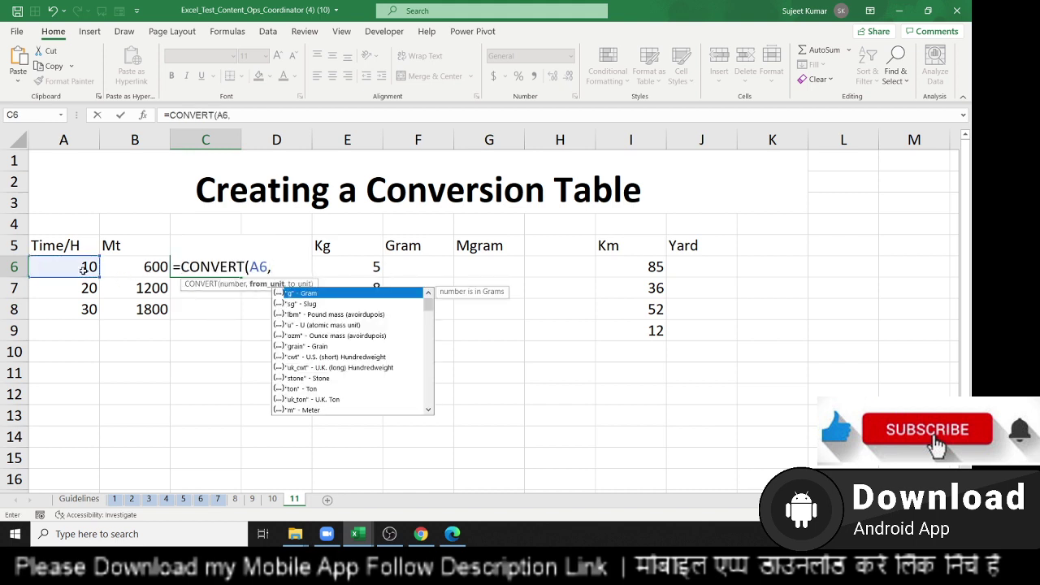
key("Down")
key("Down")
key("Down")
key("Down")
key("Down")
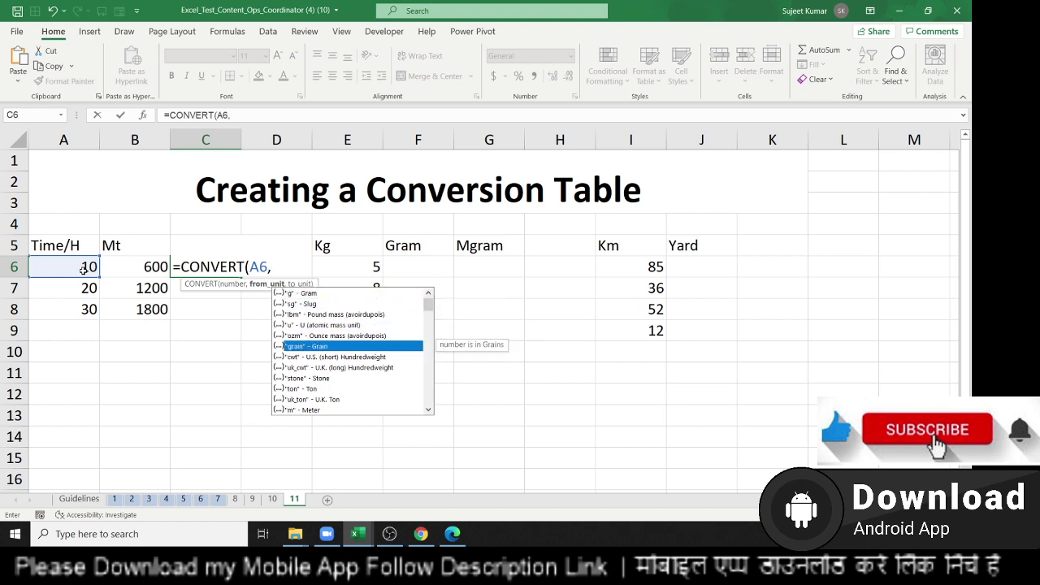
key("Down")
key("Down")
key("Down")
key("Down")
key("Down")
key("Down")
key("Down")
key("Down")
key("Down")
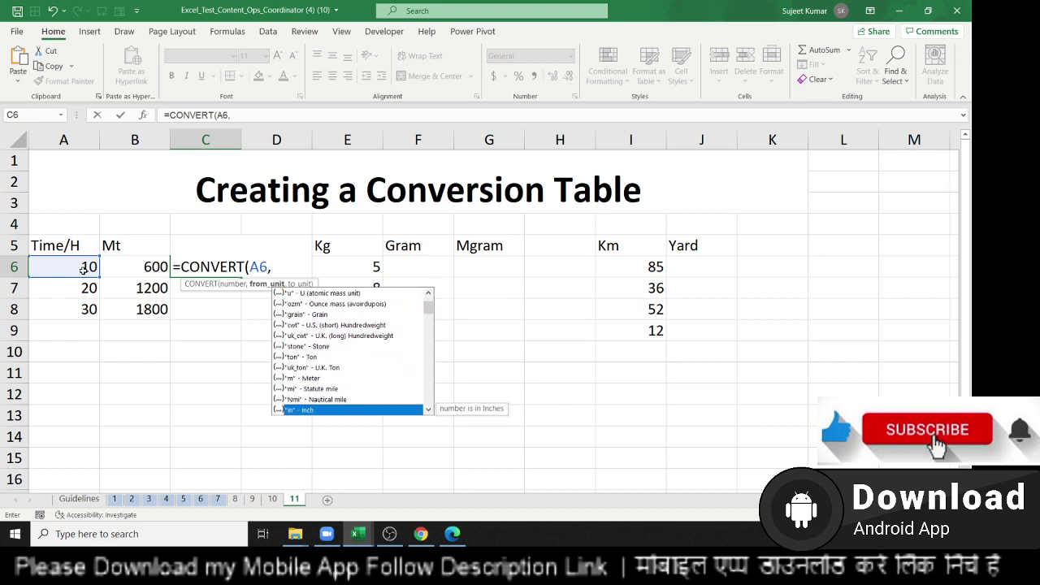
key("Down")
key("Down")
key("Down")
key("Down")
key("Down")
key("Down")
key("Down")
key("Down")
key("Down")
key("Down")
key("Down")
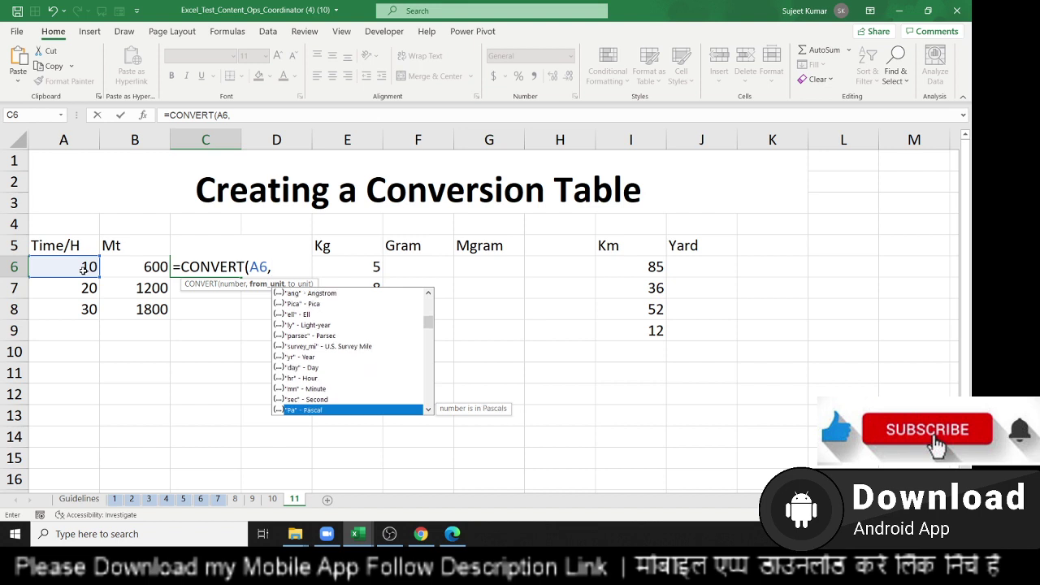
key("Down")
key("Down")
key("Down")
key("Down")
key("Down")
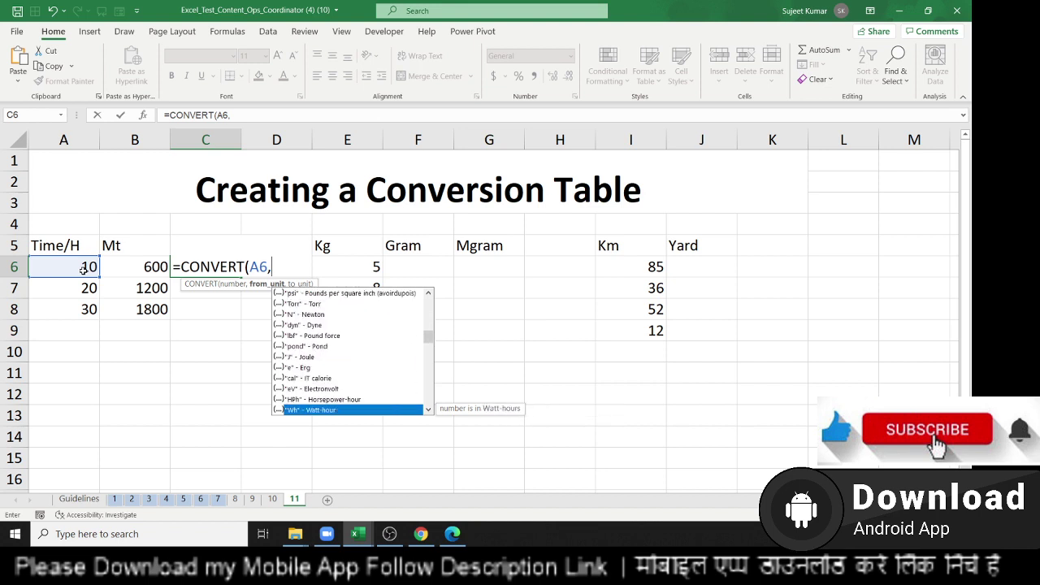
key("Down")
key("Down")
key("Down")
type("h")
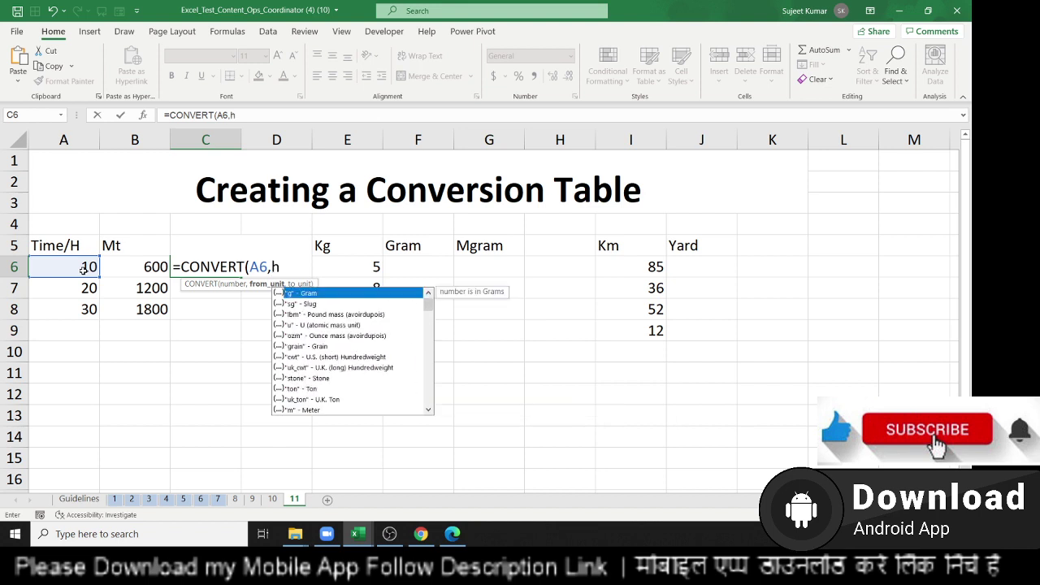
key("BackSpace")
type("\"h")
type("\",")
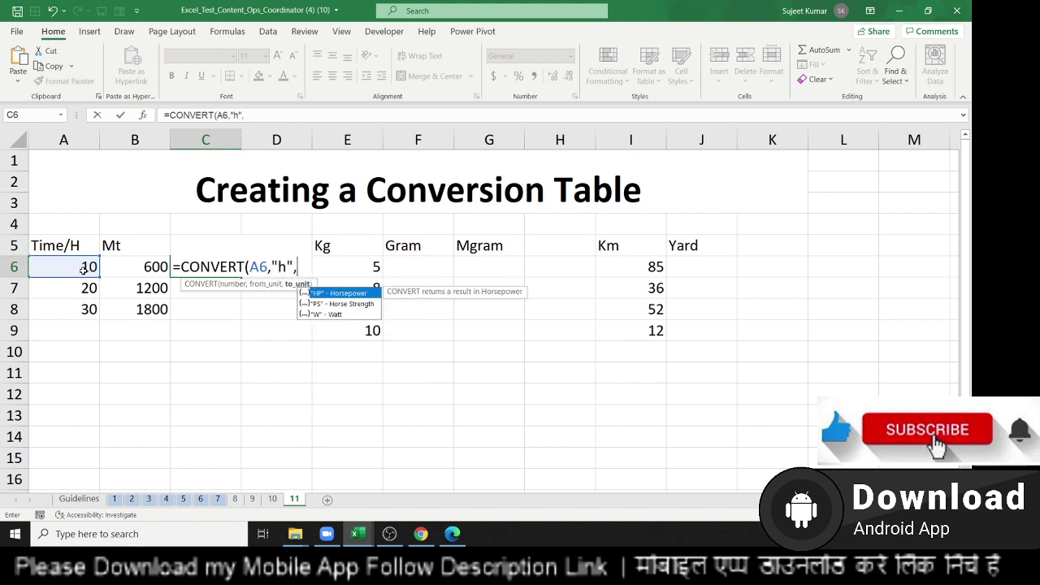
key("BackSpace")
key("BackSpace")
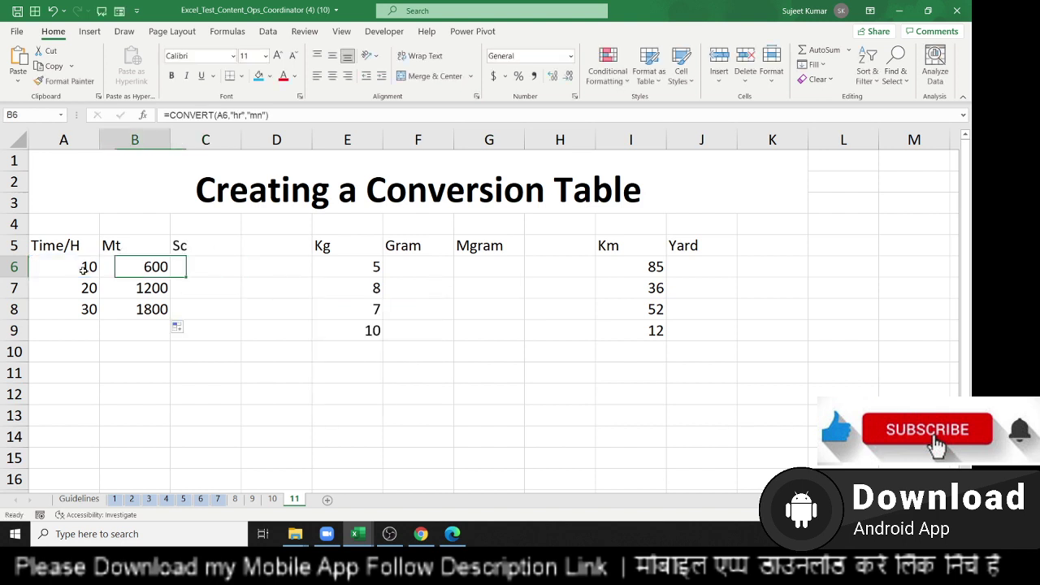
- Enter =CONVERT(A6,"hr","sec") in C6 to convert hours to seconds
key("Right")
type("=")
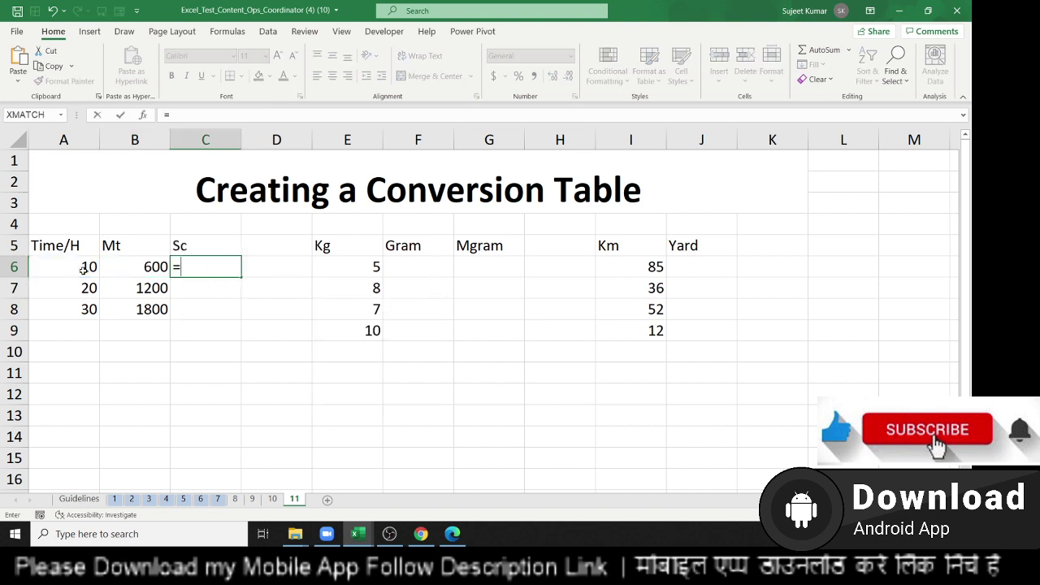
type("co")
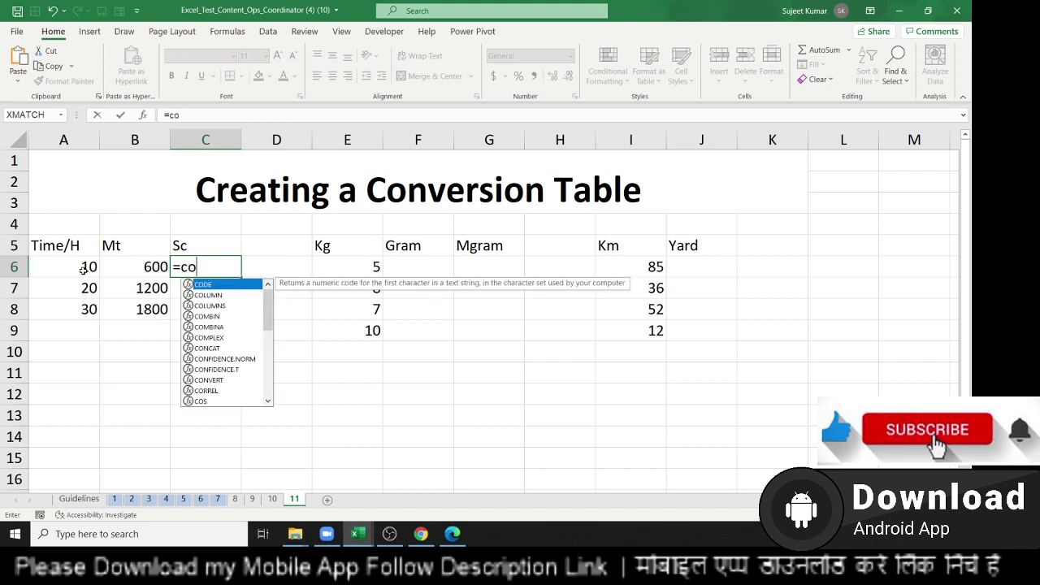
type("nv")
key("Tab")
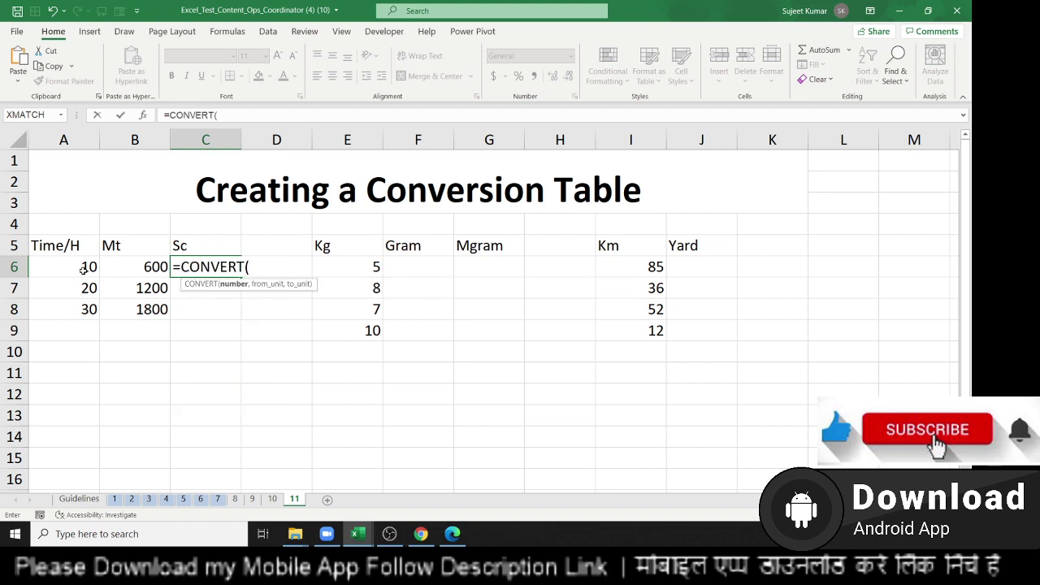
left_click(83, 268)
type(",\"h")
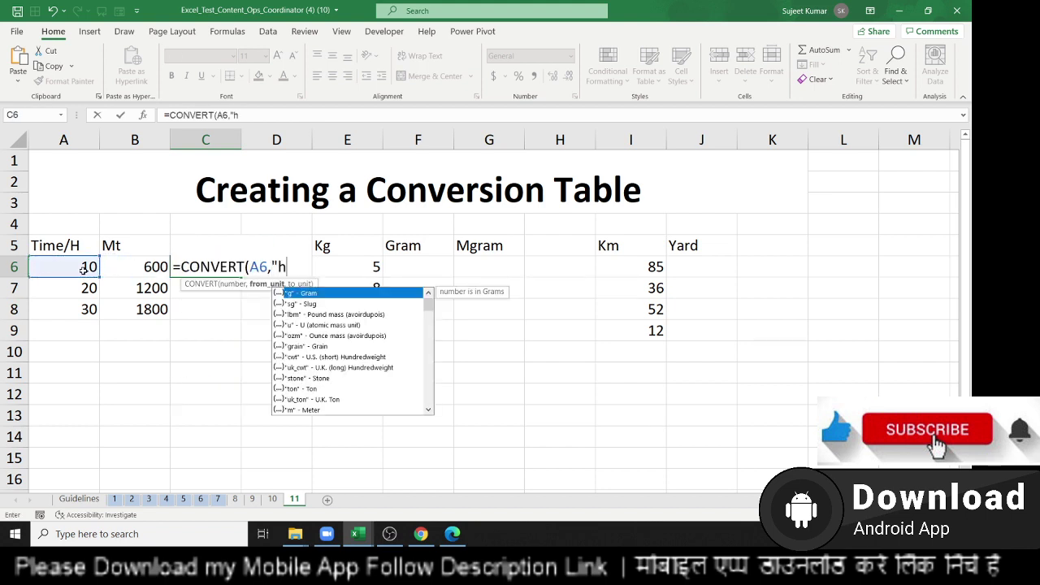
type("r\",")
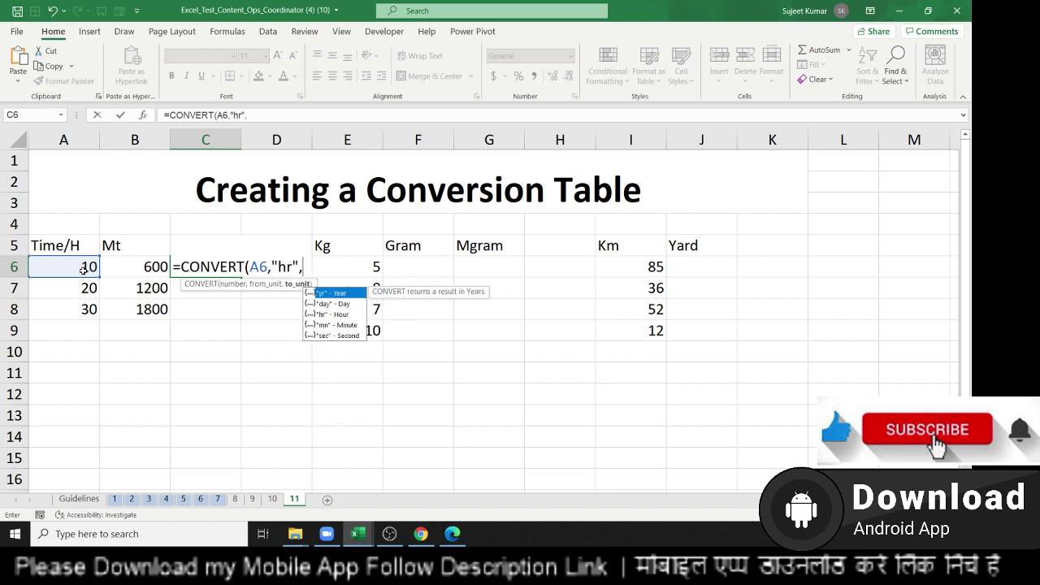
key("Down")
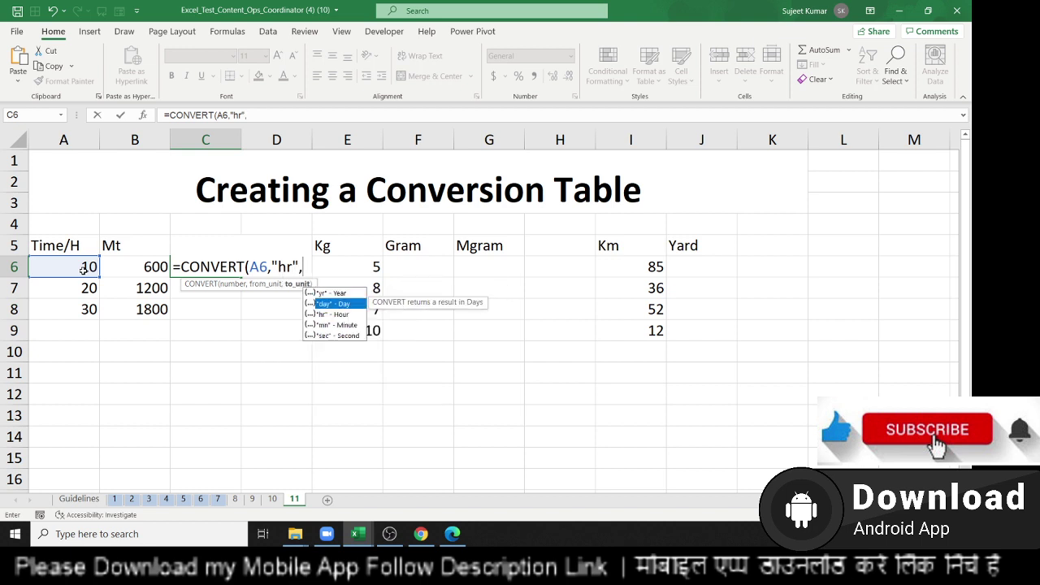
key("Down")
key("Down")
key("Down")
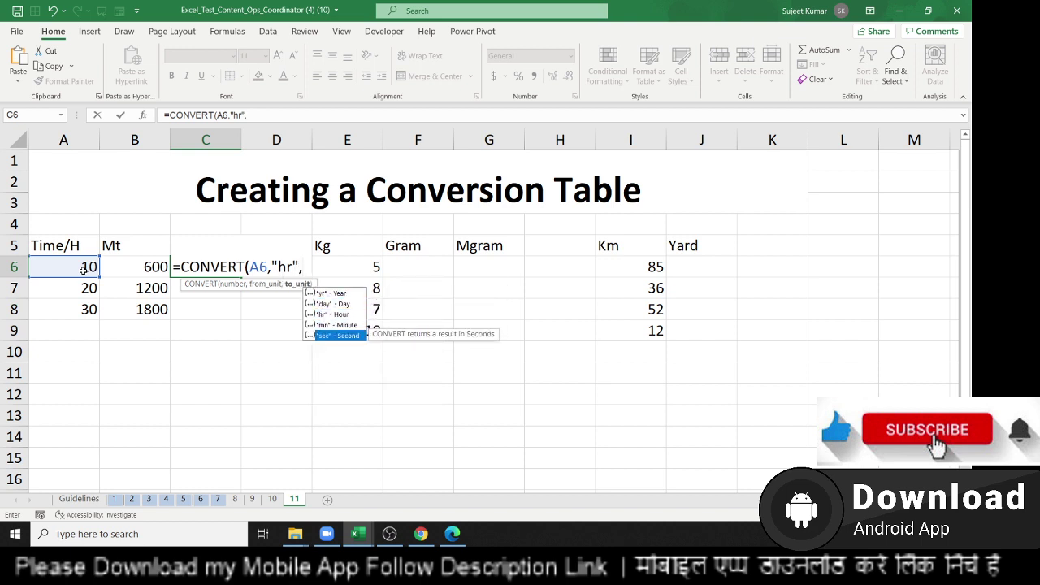
key("Tab")
key("Return")
- Copy the seconds formula down through C8, giving 36000, 72000 and 108000
left_click(224, 266)
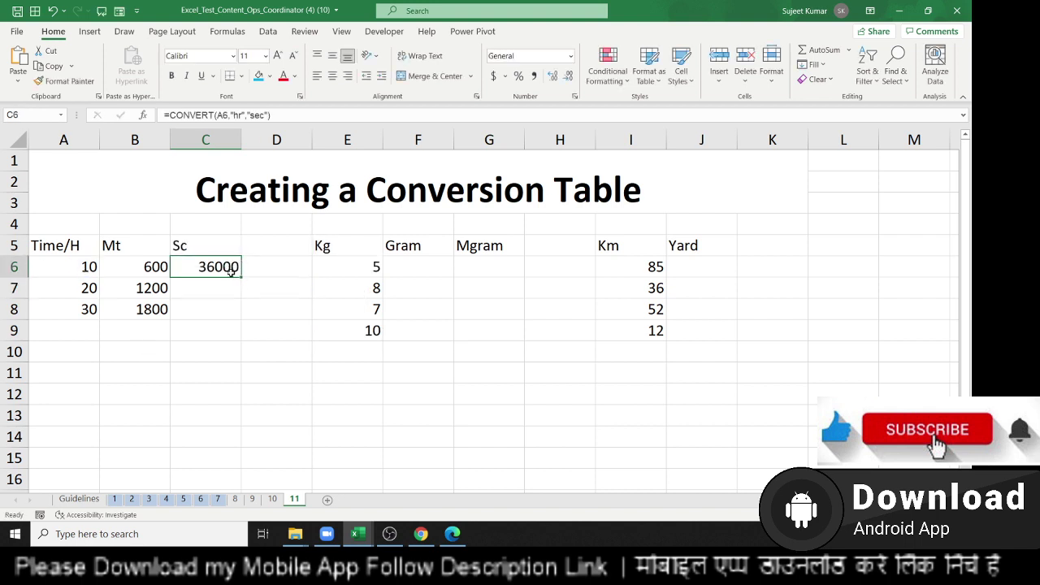
double_click(240, 277)
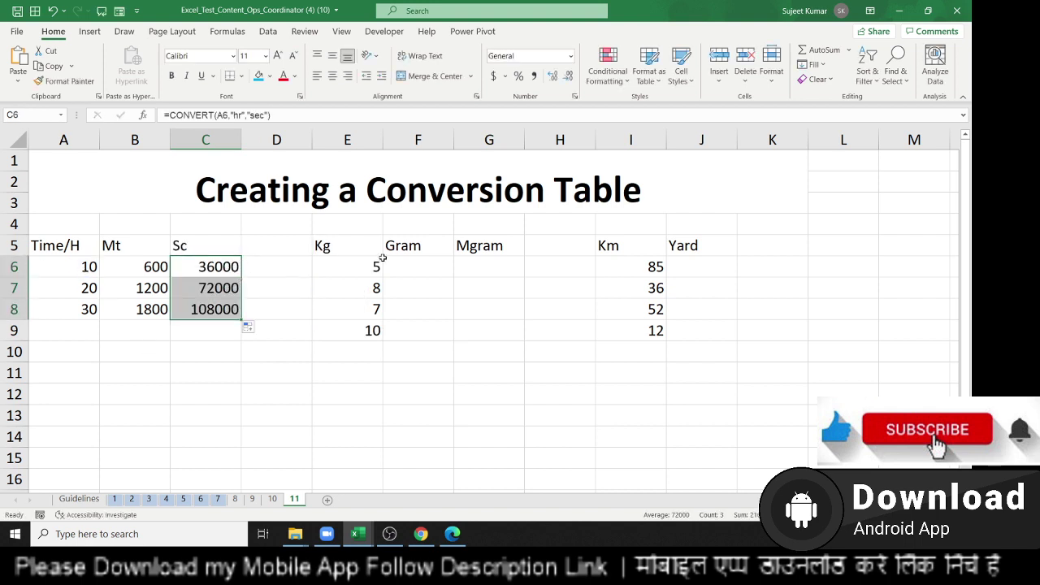
left_click(419, 261)
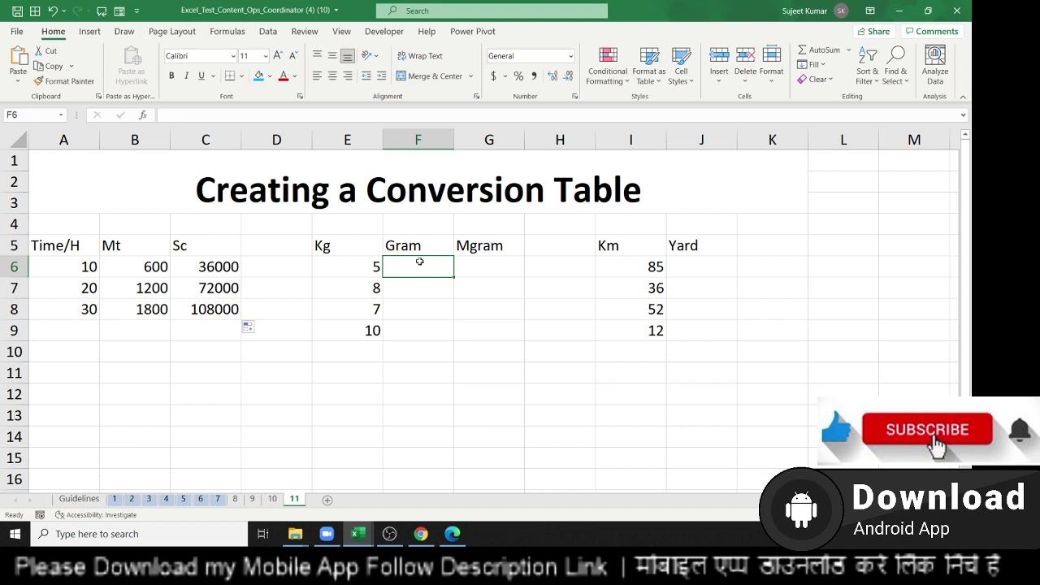
- Begin =CONVERT(E6, in F6 using the kilograms in E6
key("Left")
left_click(419, 260)
type("=")
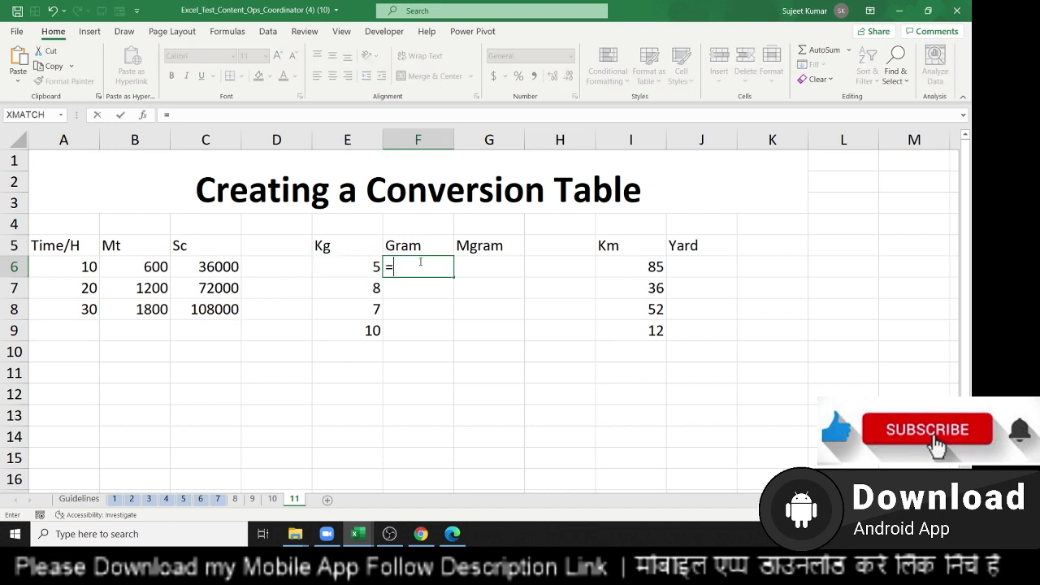
type("con")
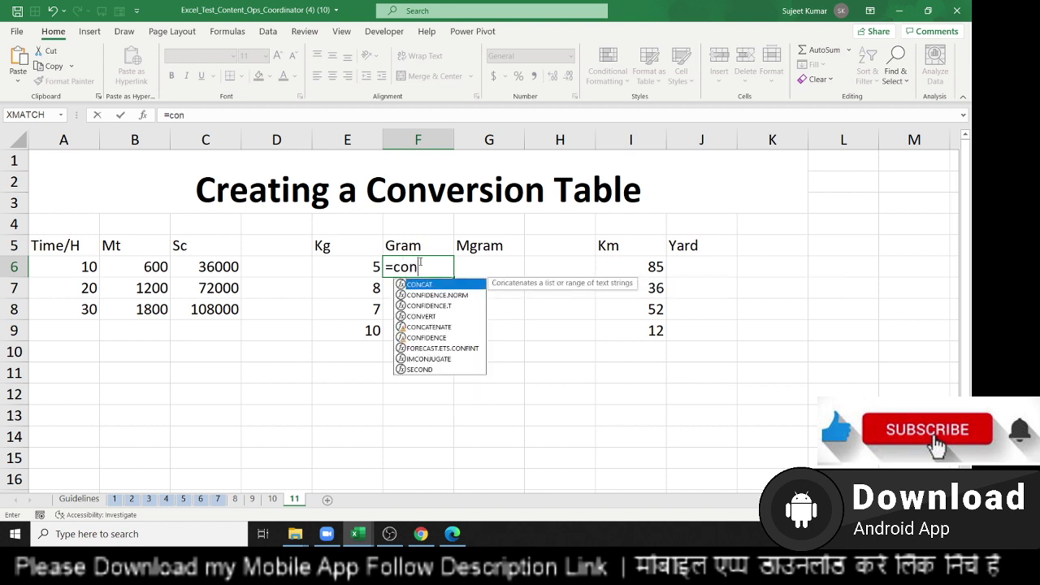
type("v")
key("Tab")
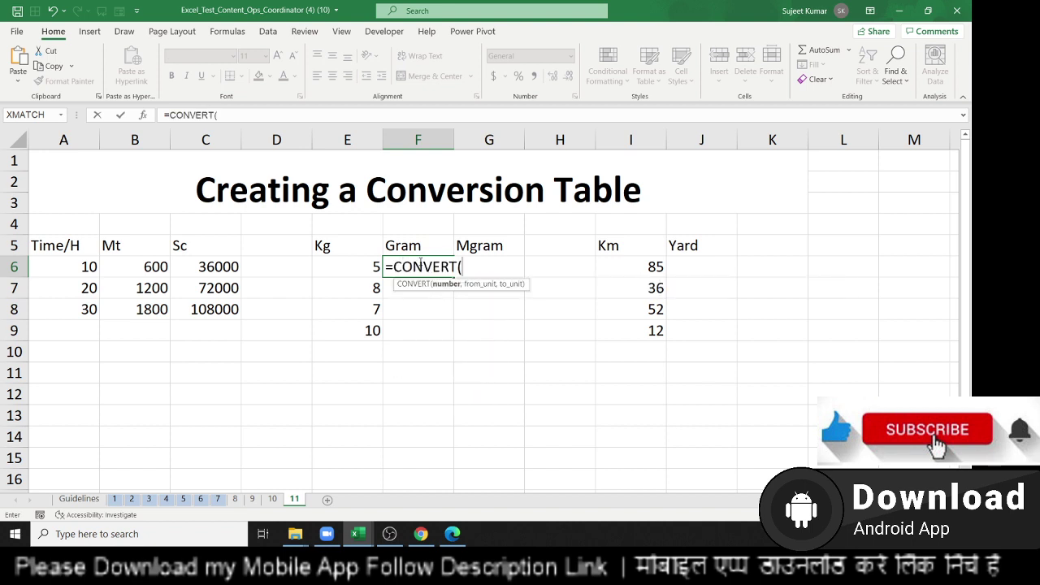
key("Left")
type(",")
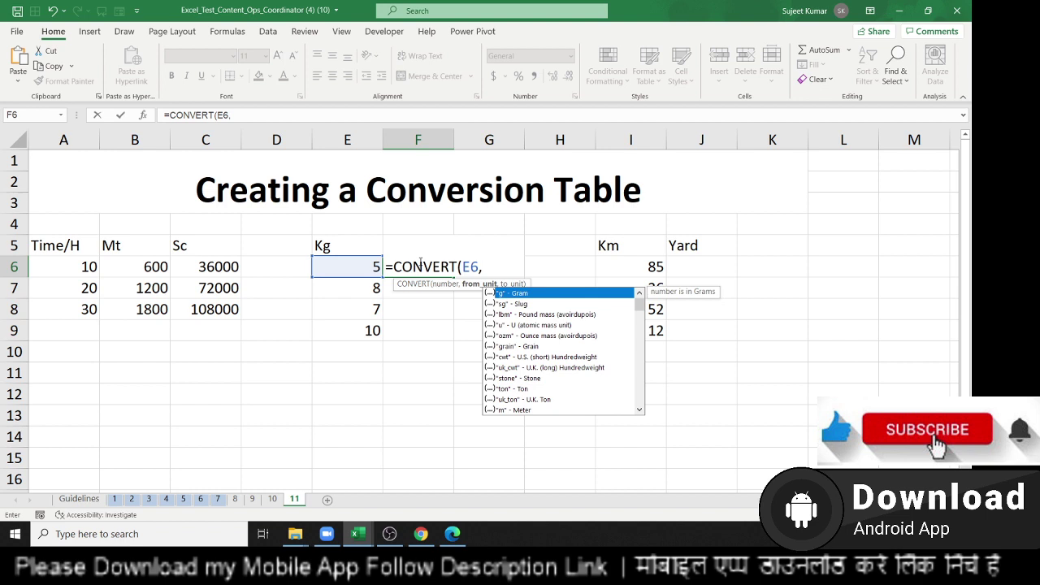
- Browse the from-unit suggestions through mass, distance, time, pressure, energy, power and temperature units
key("Down")
key("Down")
key("Down")
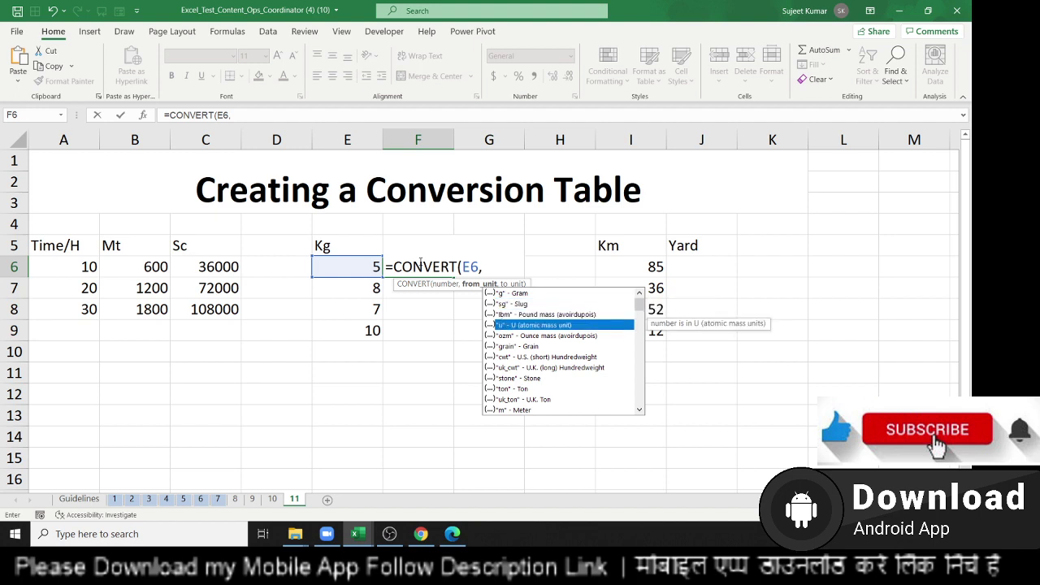
key("Down")
key("Down")
key("Down")
key("Down")
key("Down")
key("Down")
key("Down")
key("Down")
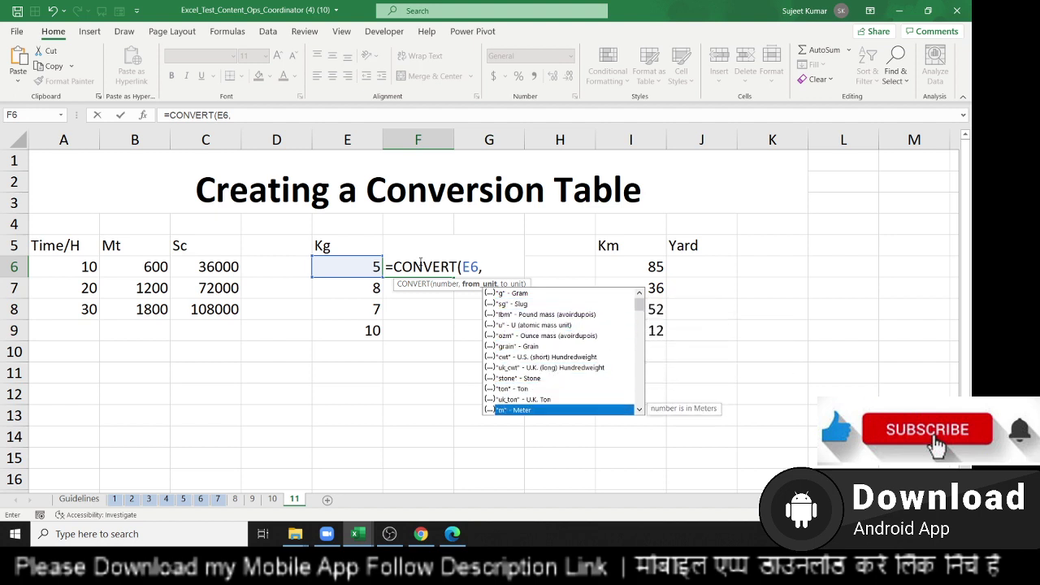
key("Down")
key("Down")
key("Down")
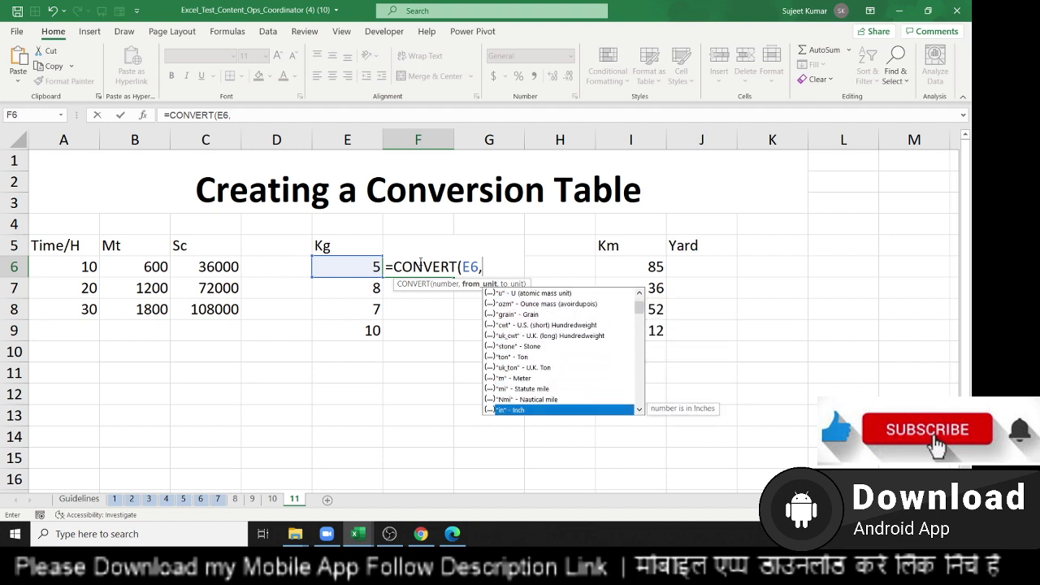
key("Up")
key("Up")
key("Down")
key("Down")
key("Down")
key("Down")
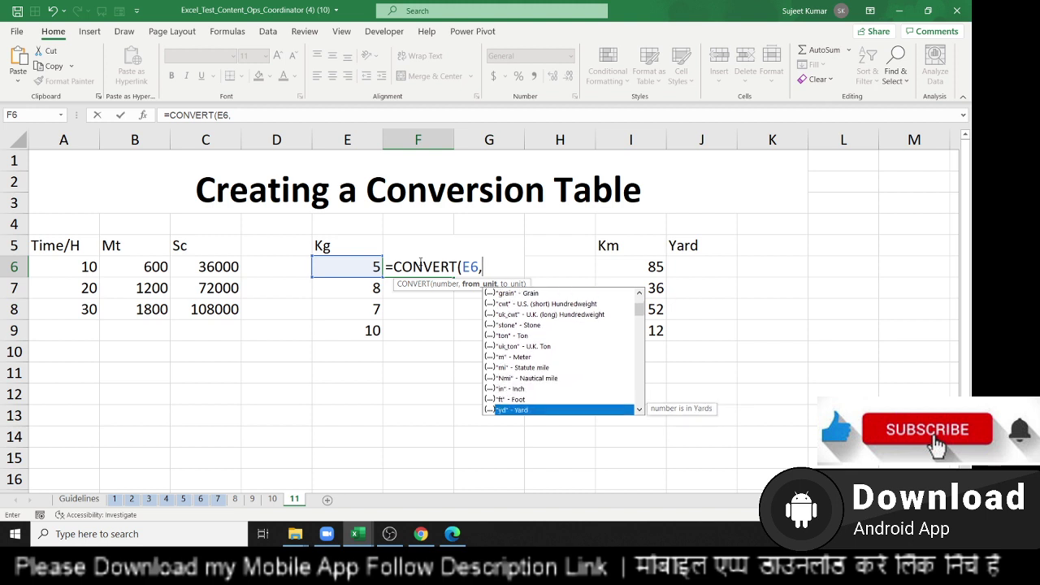
key("Down")
key("Down")
key("Down")
key("Down")
key("Down")
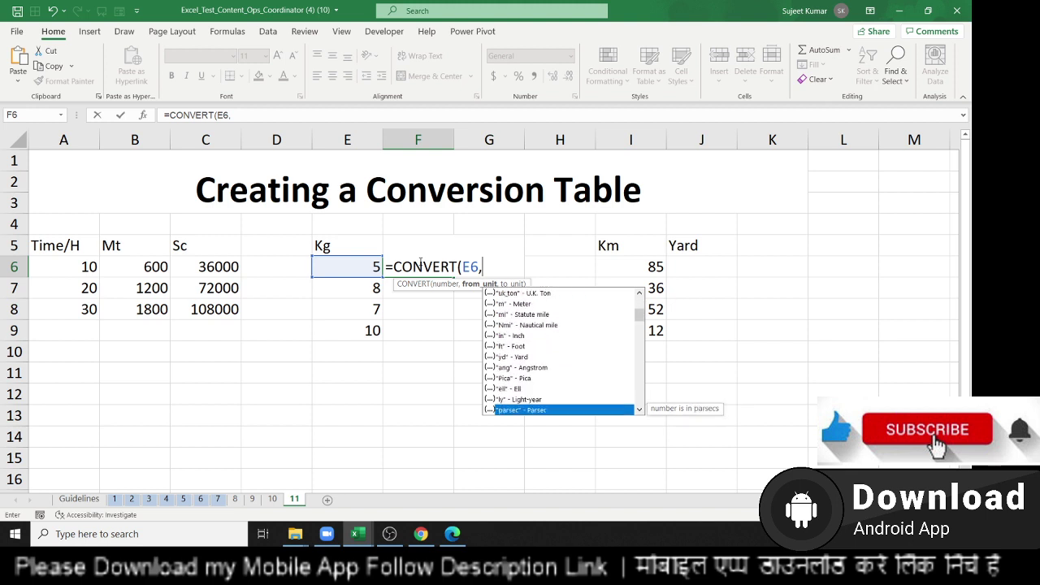
key("Down")
key("Down")
key("Down")
key("Down")
key("Down")
key("Down")
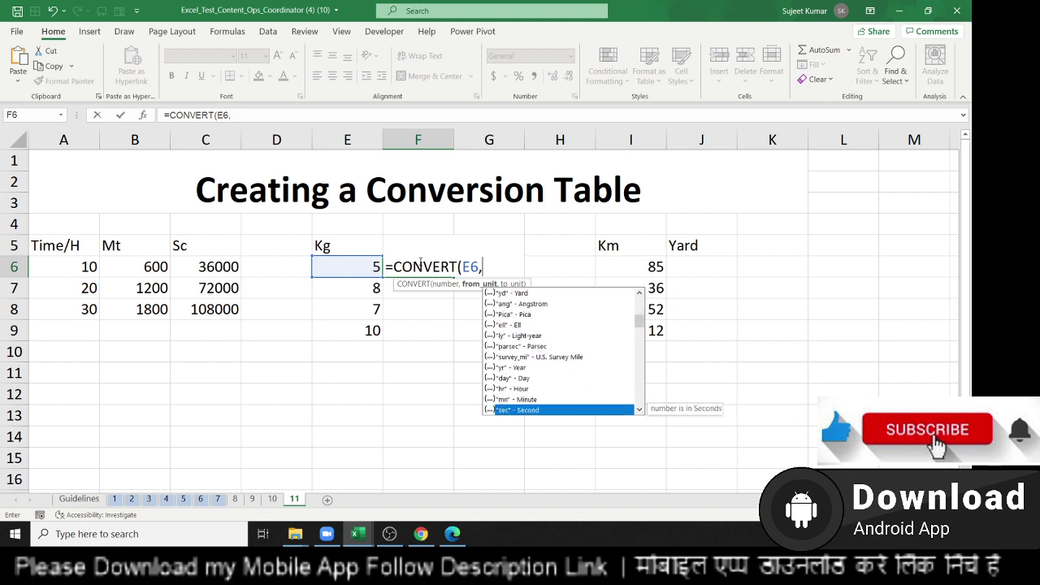
key("Down")
key("Down")
key("Down")
key("Down")
key("Down")
key("Down")
key("Down")
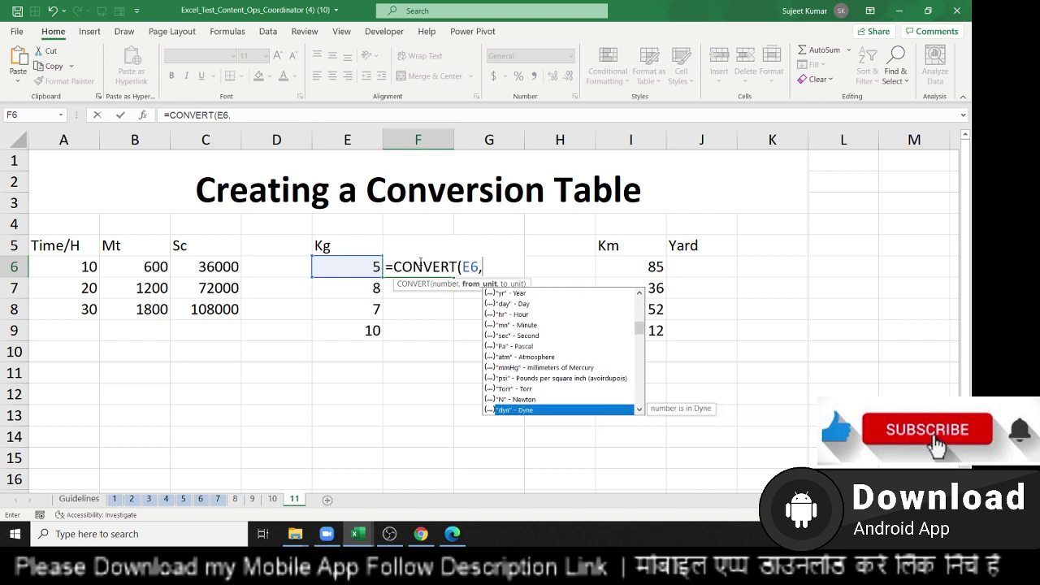
key("Down")
key("Down")
key("Down")
key("Down")
key("Down")
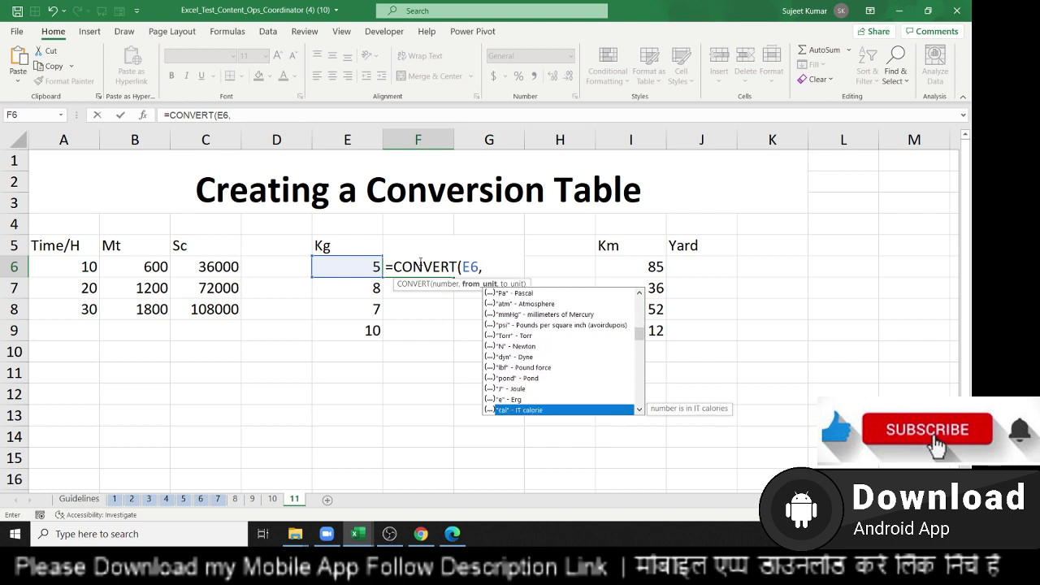
key("Down")
key("Down")
key("Down")
key("Down")
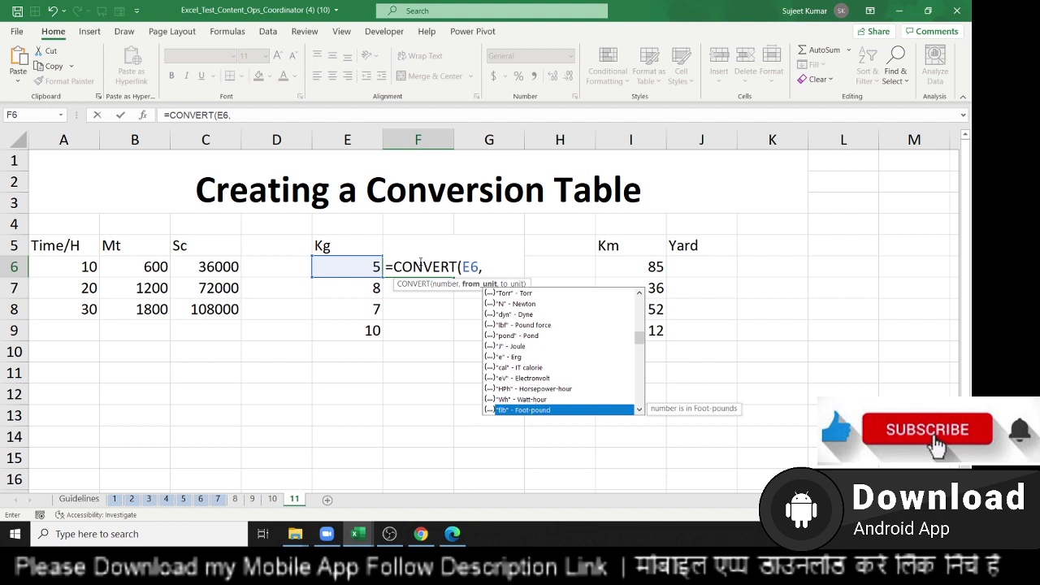
key("Down")
key("Down")
key("Down")
key("Down")
key("Down")
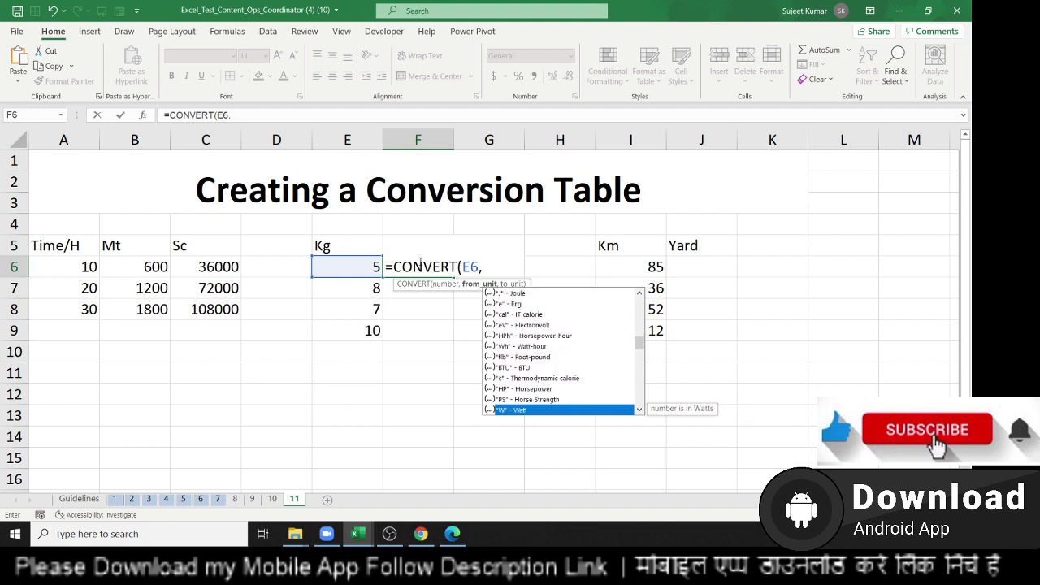
key("Down")
key("Down")
key("Down")
key("Down")
key("Down")
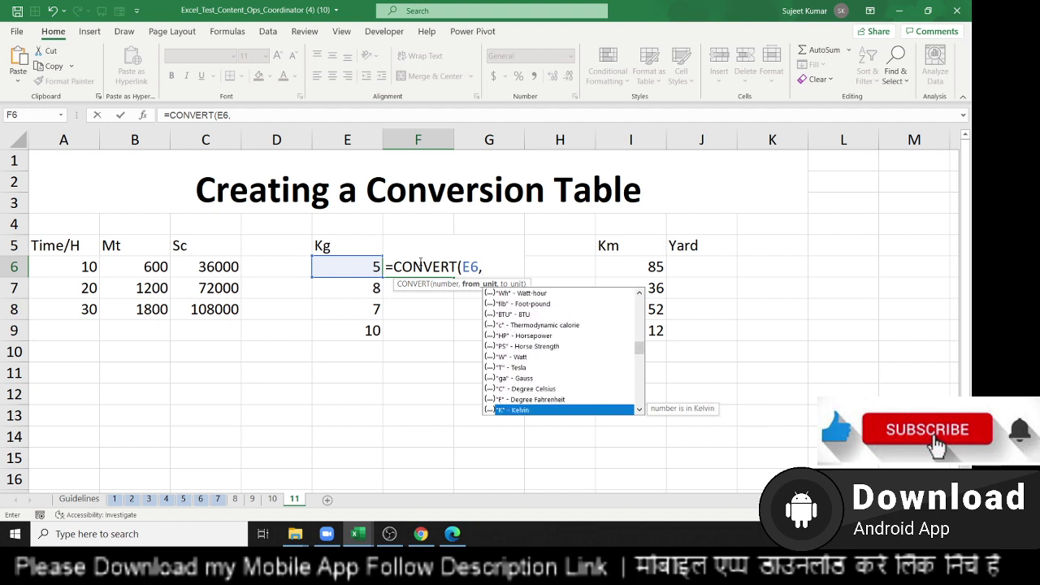
key("Down")
key("Down")
key("Down")
key("Down")
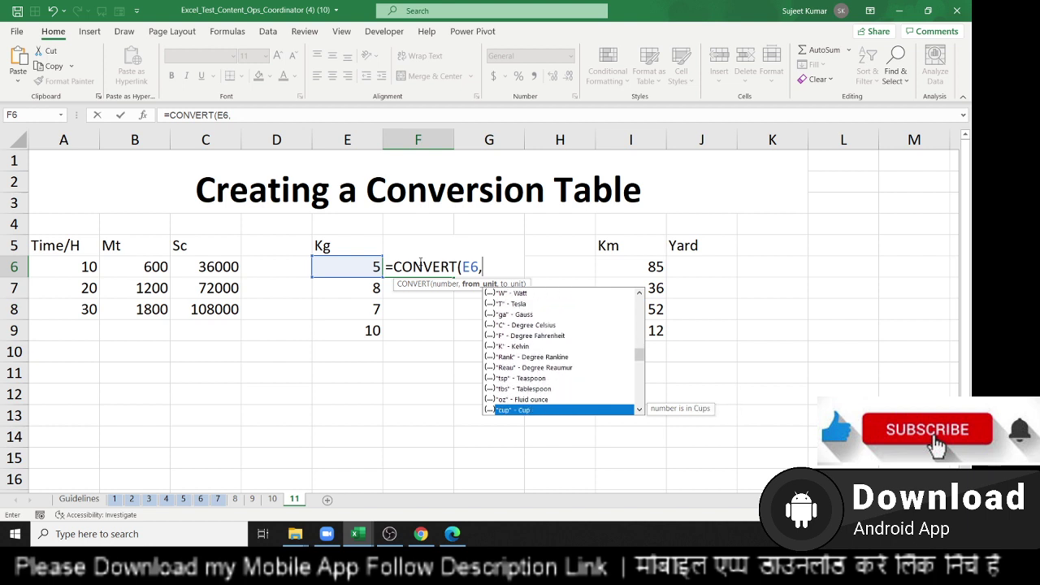
- Continue browsing unit codes through cubic, area, byte and speed units like Knot and Mile per Hour
key("Up")
key("Up")
key("Down")
key("Down")
key("Down")
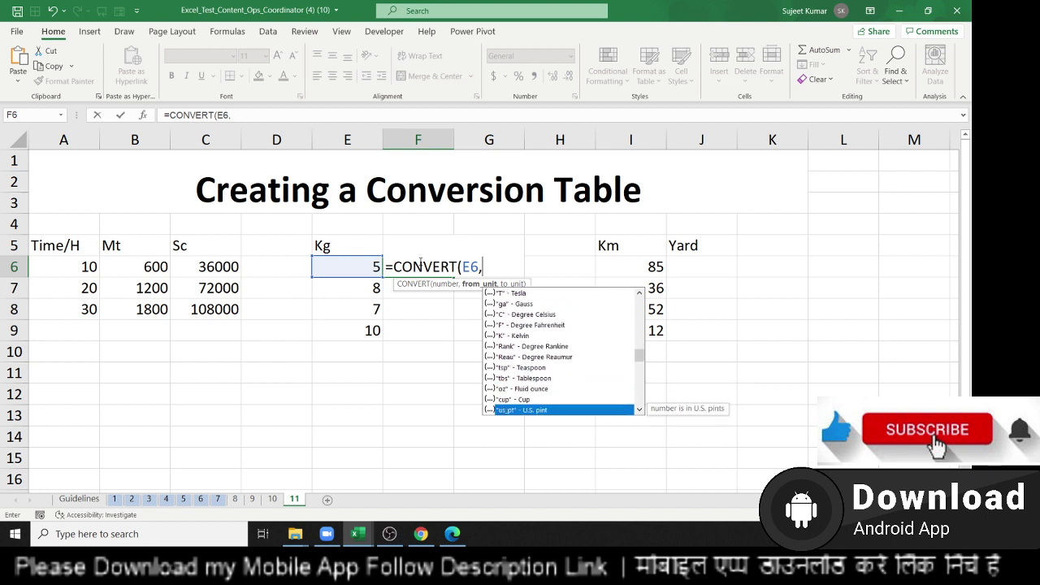
key("Down")
key("Down")
key("Down")
key("Down")
key("Down")
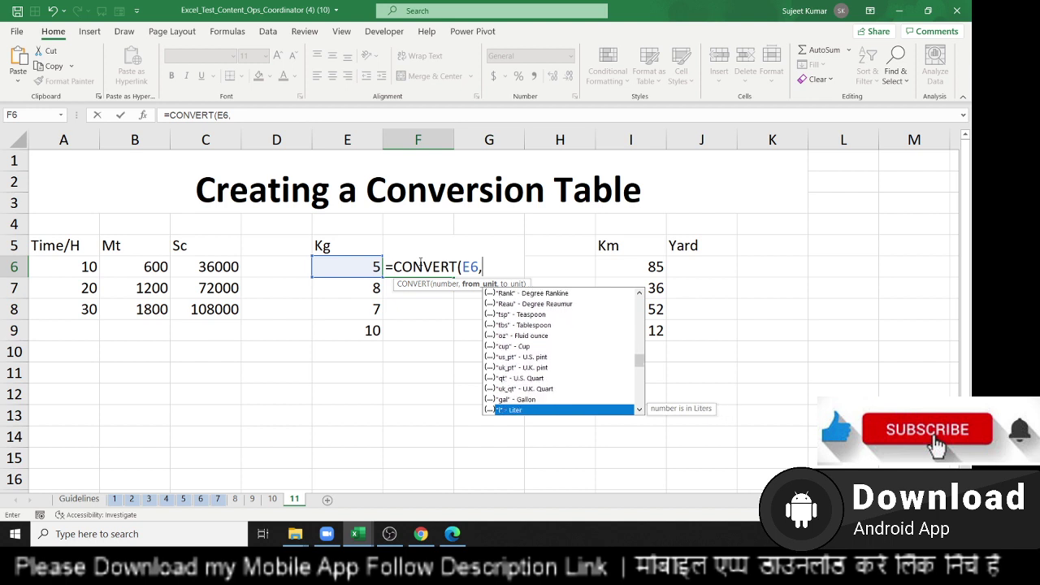
key("Down")
key("Down")
key("Down")
key("Down")
key("Down")
key("Down")
key("Down")
key("Down")
key("Down")
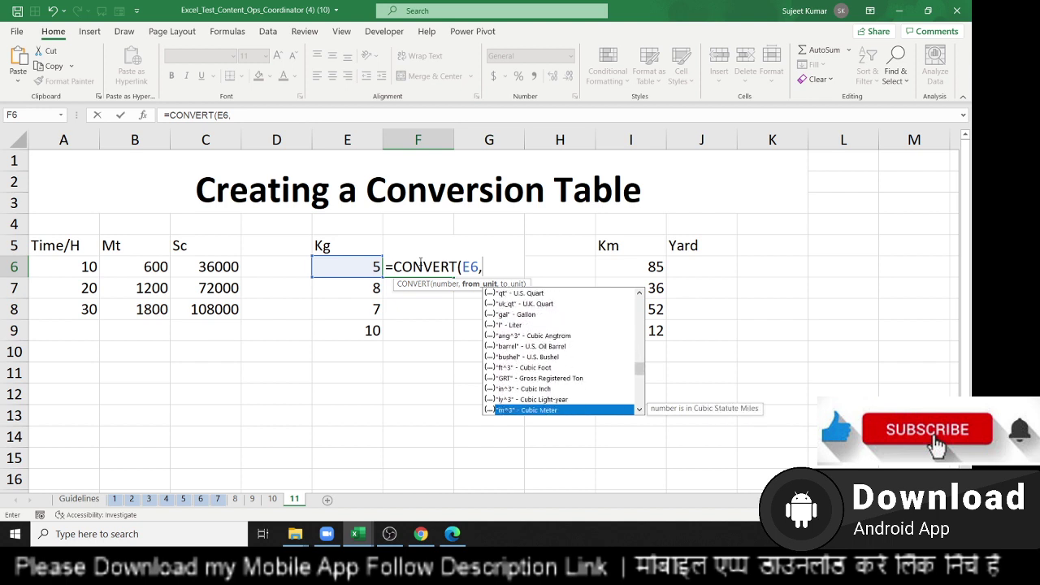
key("Down")
key("Down")
key("Down")
key("Down")
key("Down")
key("Down")
key("Down")
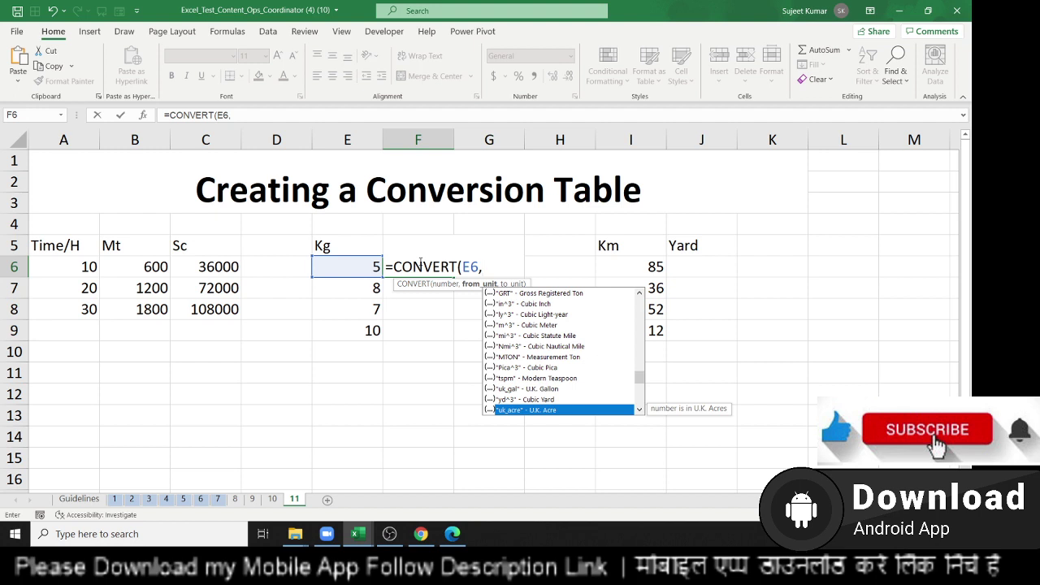
key("Down")
key("Down")
key("Down")
key("Down")
key("Down")
key("Down")
key("Down")
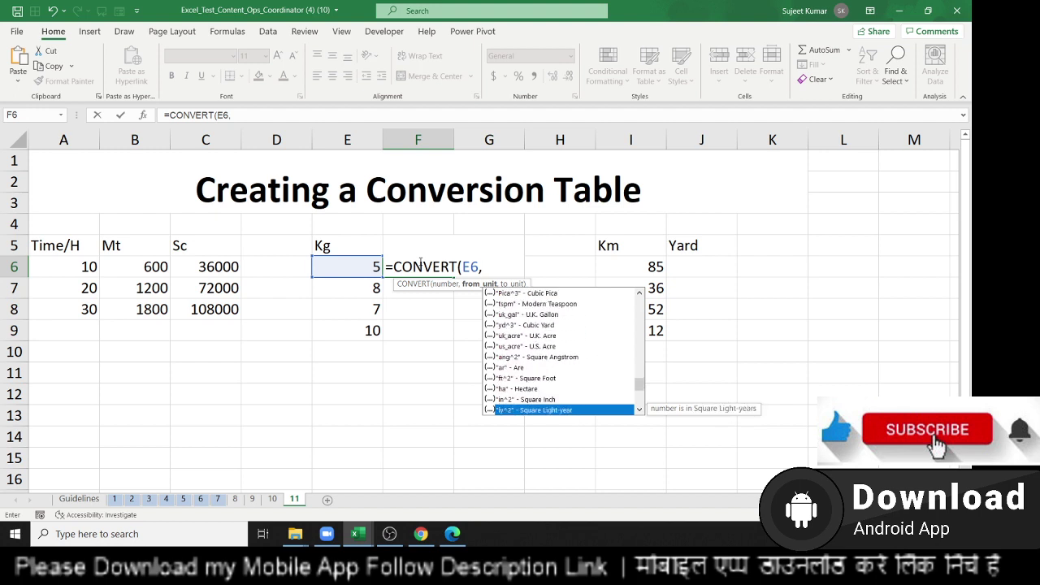
key("Down")
key("Down")
key("Down")
key("Down")
key("Down")
key("Down")
key("Down")
key("Down")
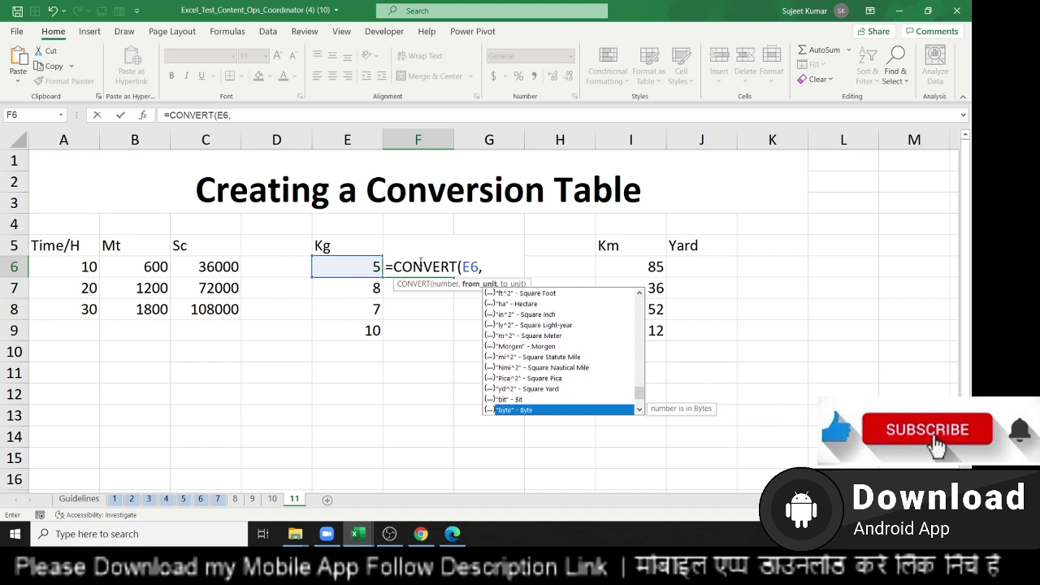
key("Down")
key("Down")
key("Down")
key("Down")
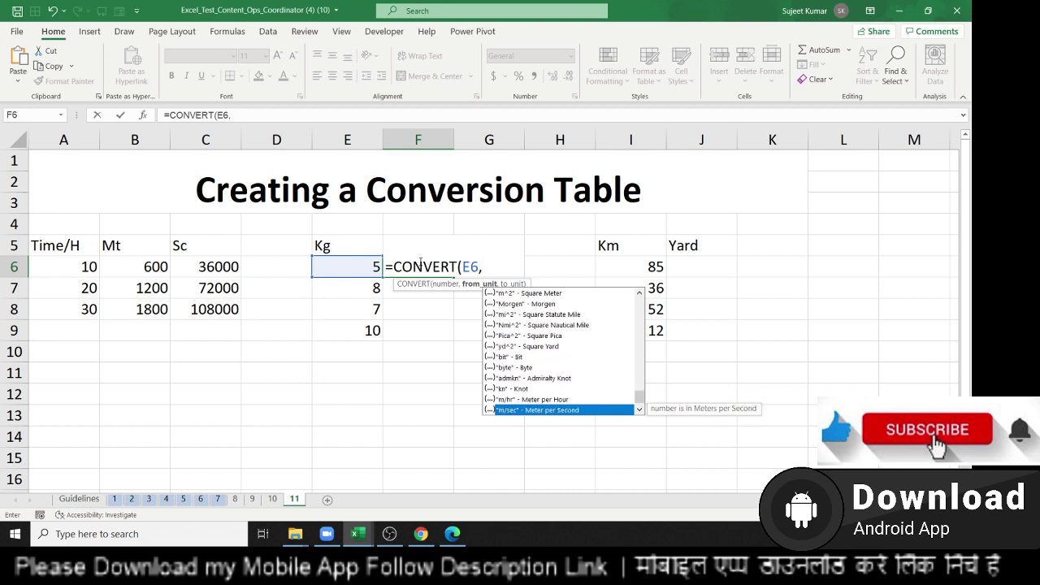
key("Up")
key("Up")
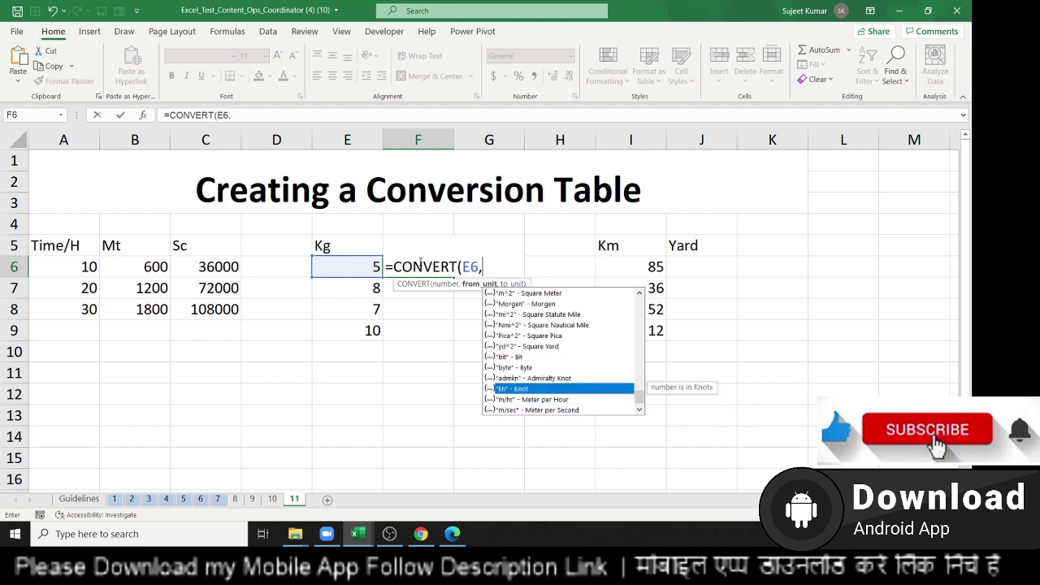
key("Down")
key("Down")
key("Down")
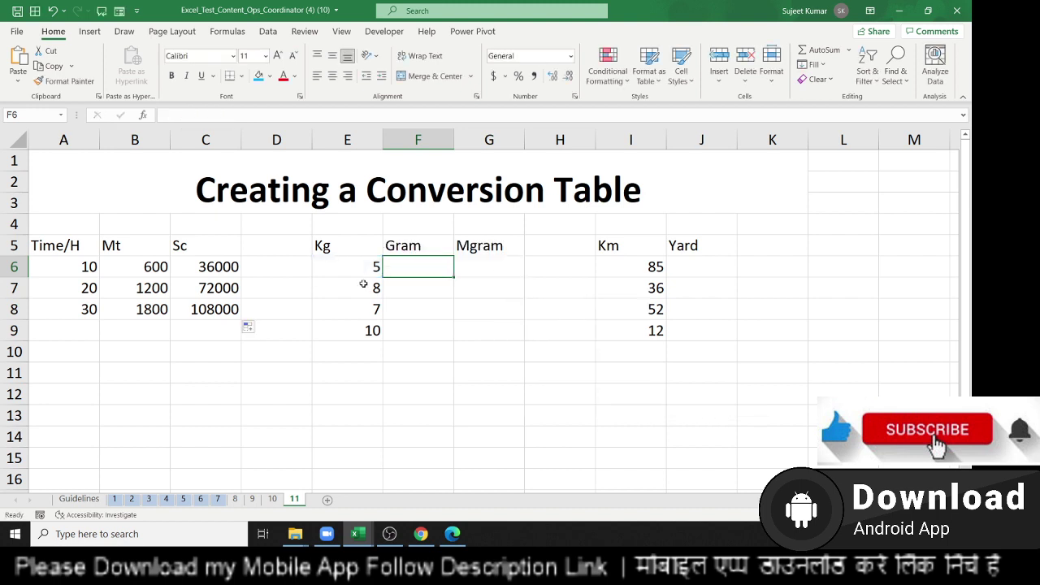
- Retype =CONVERT( in F6, correcting typos, and open its Function Arguments form
type("co")
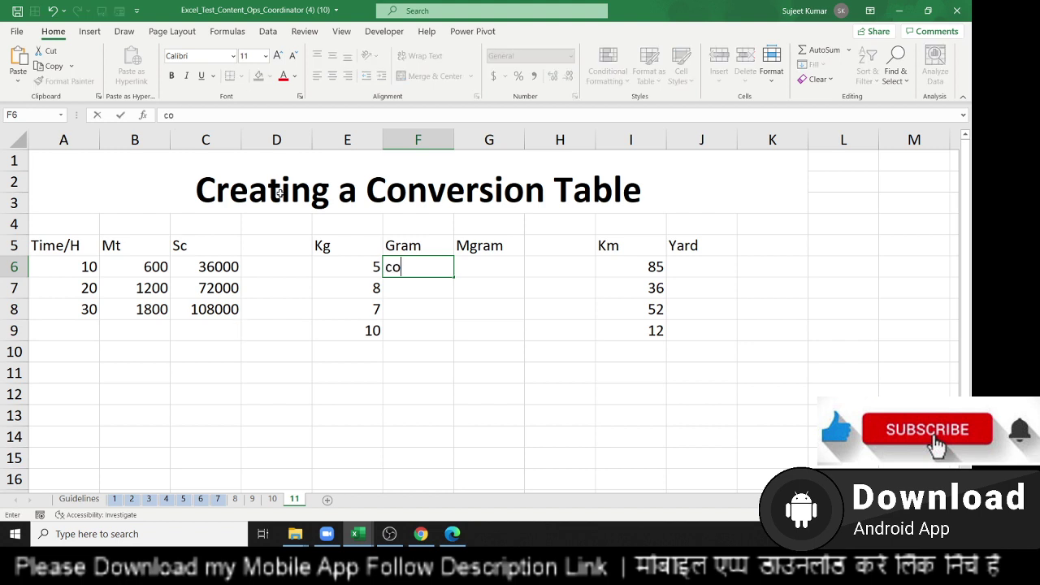
type("nv")
key("BackSpace")
key("BackSpace")
key("BackSpace")
key("BackSpace")
type("=com")
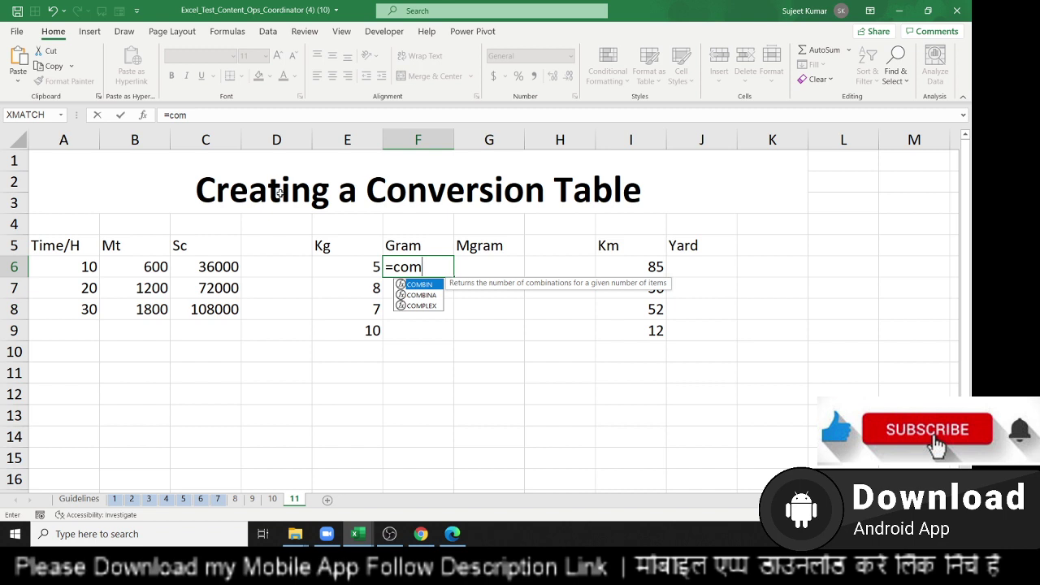
key("BackSpace")
type("n")
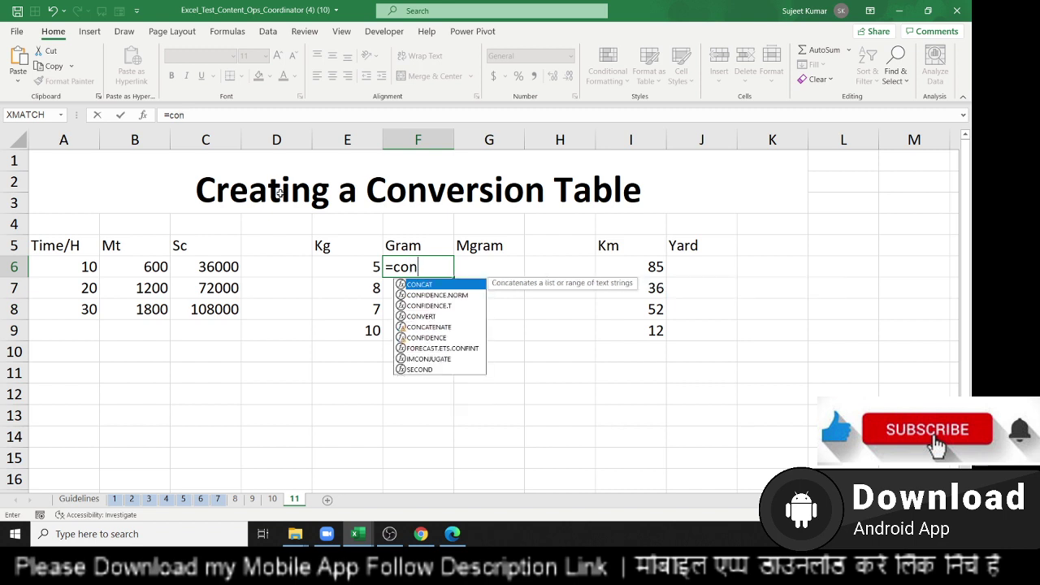
type("v")
key("Tab")
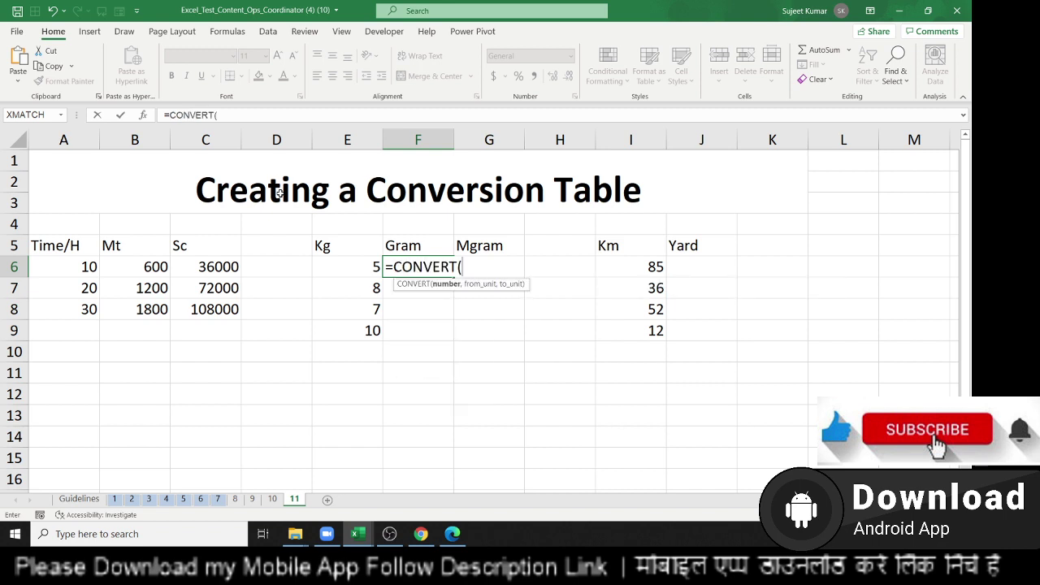
left_click(142, 115)
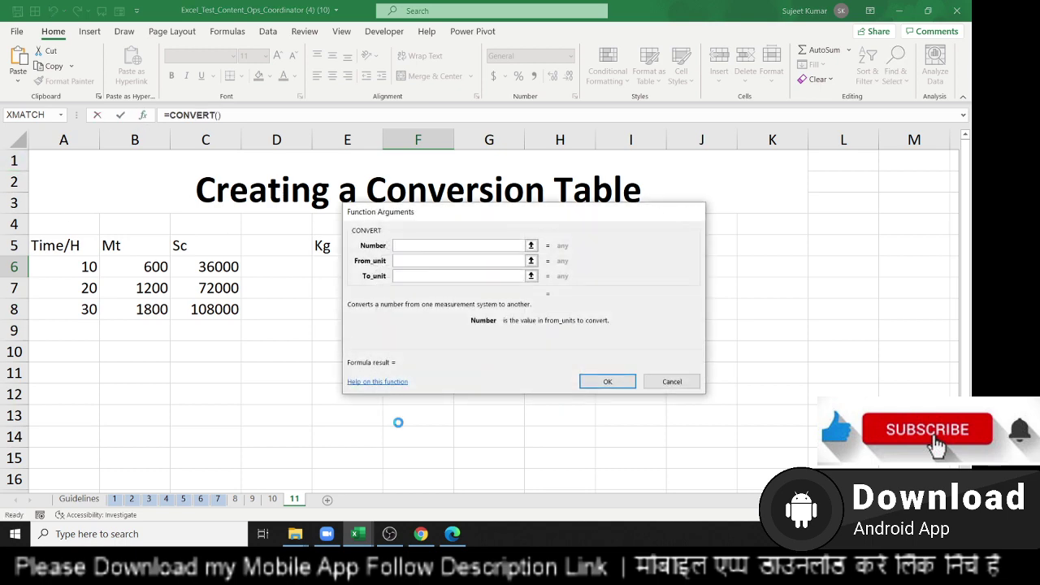
- On the CONVERT help page, read the Weight and Mass entries: Slug, Pound, atomic mass, Ounce, Grain
left_click(452, 548)
scroll(249, 457, "up", 5)
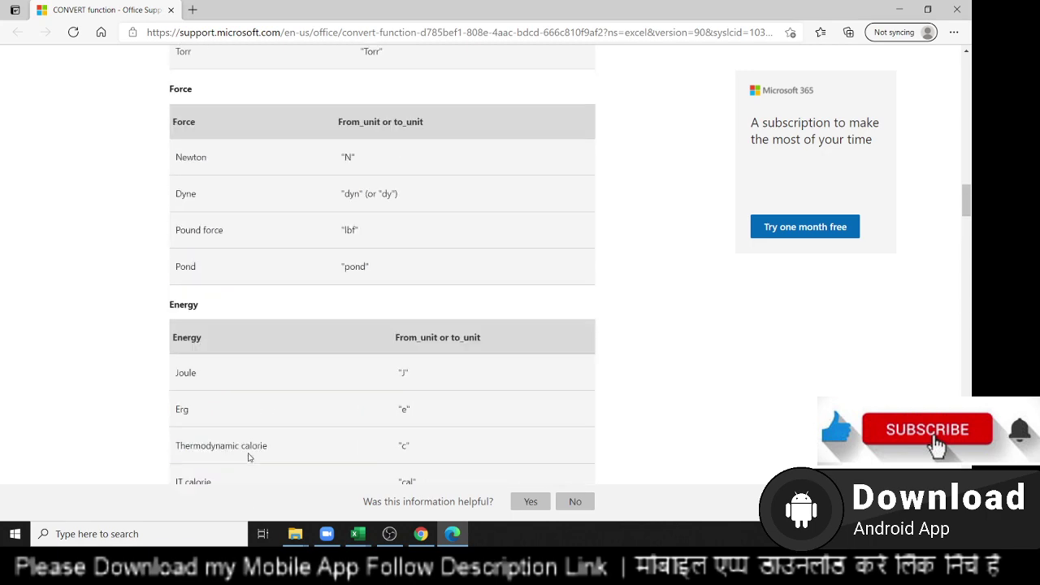
scroll(249, 457, "up", 7)
scroll(249, 457, "up", 6)
scroll(250, 458, "up", 6)
scroll(249, 457, "up", 3)
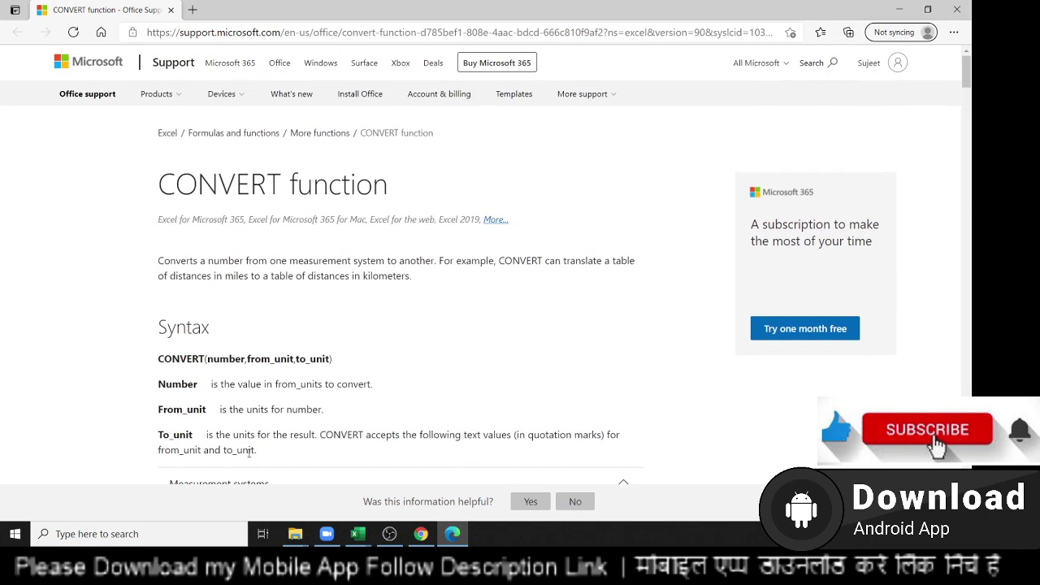
scroll(250, 456, "down", 2)
scroll(252, 455, "down", 1)
scroll(251, 456, "down", 2)
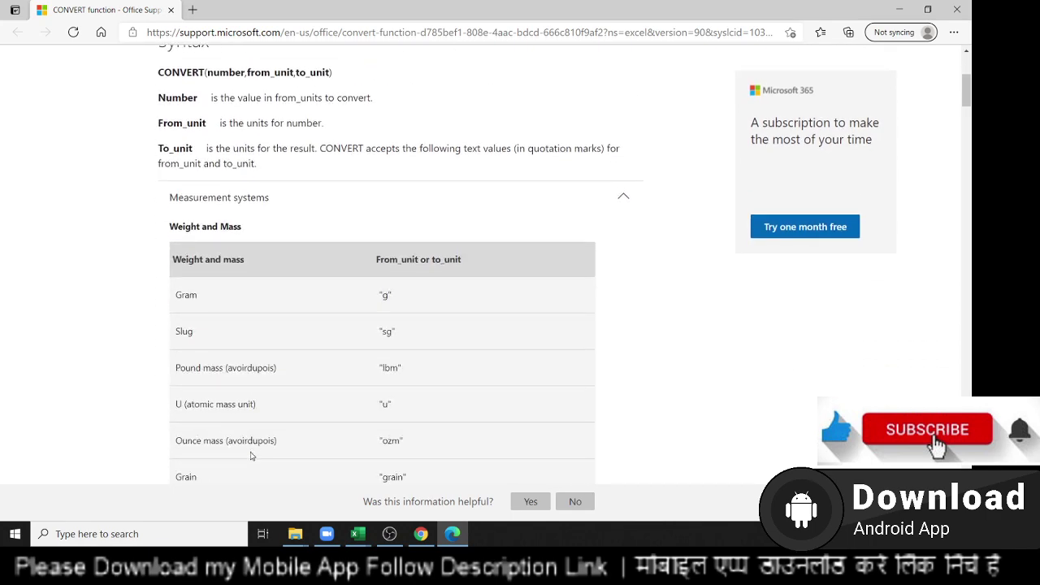
triple_click(175, 228)
scroll(181, 289, "down", 1)
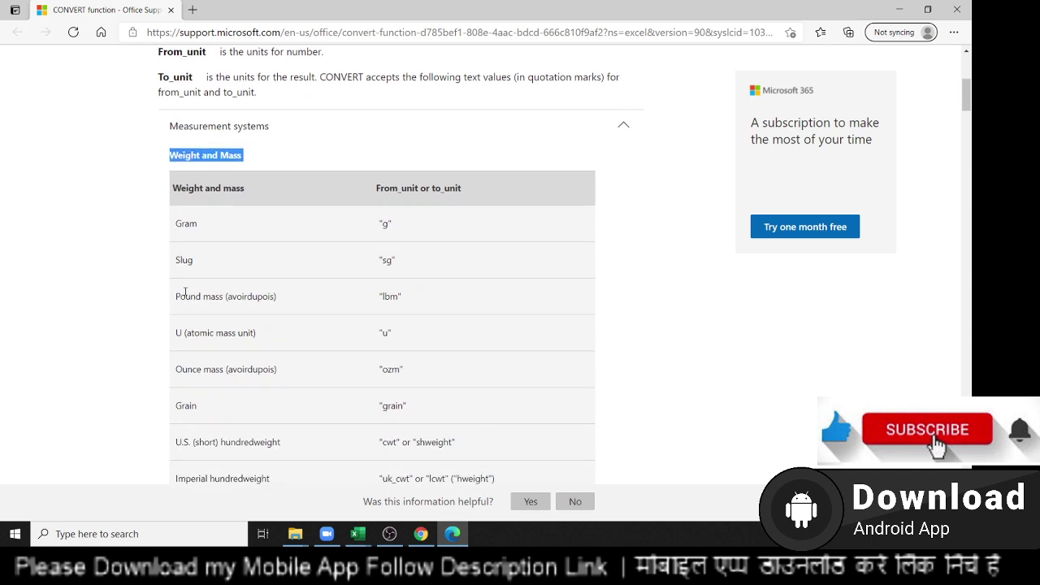
double_click(189, 259)
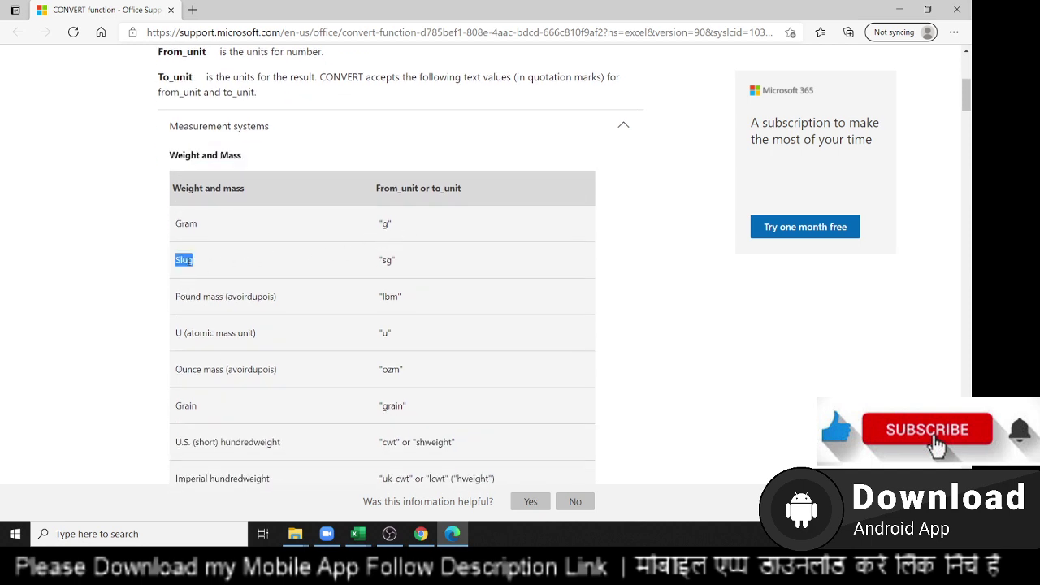
double_click(189, 294)
left_click(190, 333)
double_click(191, 333)
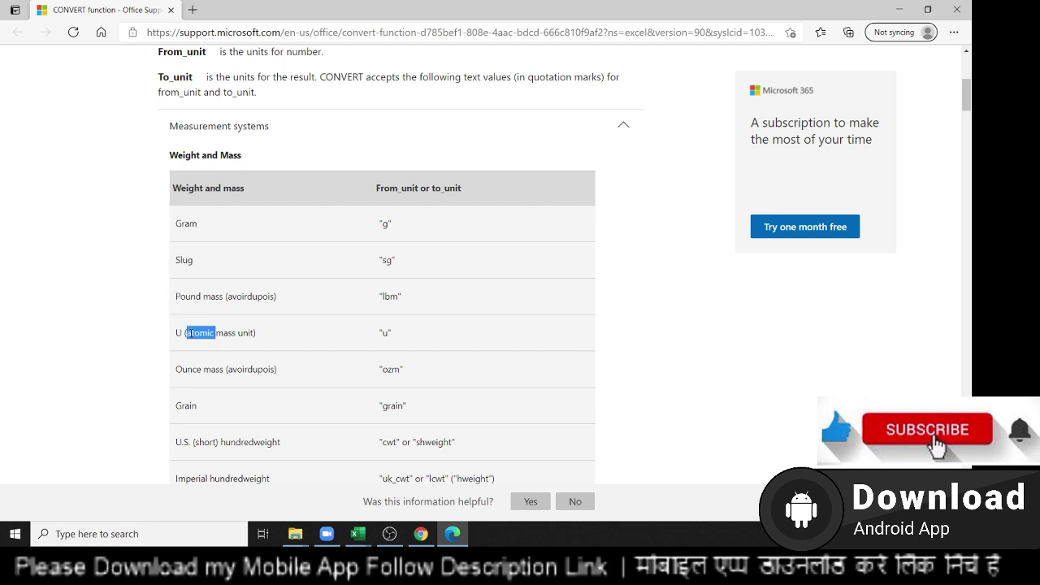
triple_click(197, 371)
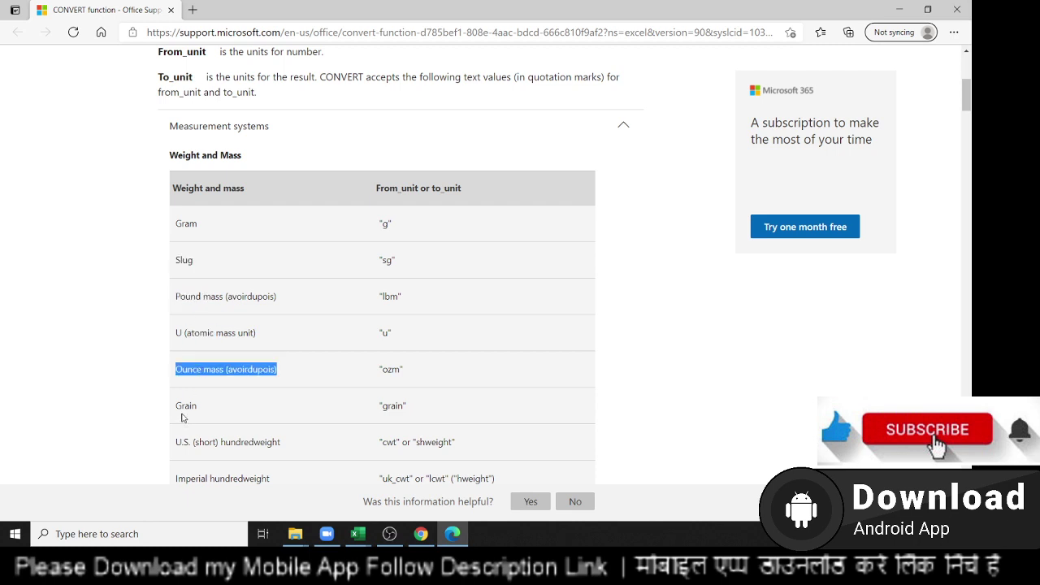
double_click(187, 405)
- Review the U.S. and Imperial hundredweight and Stone units further down the table
scroll(187, 405, "down", 1)
scroll(185, 402, "down", 1)
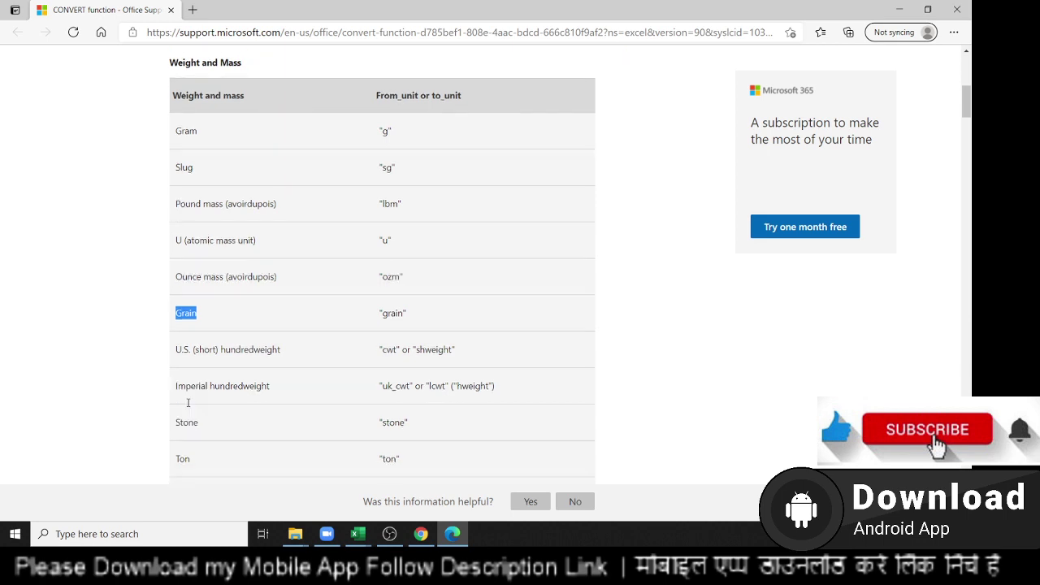
left_click_drag(176, 300, 183, 301)
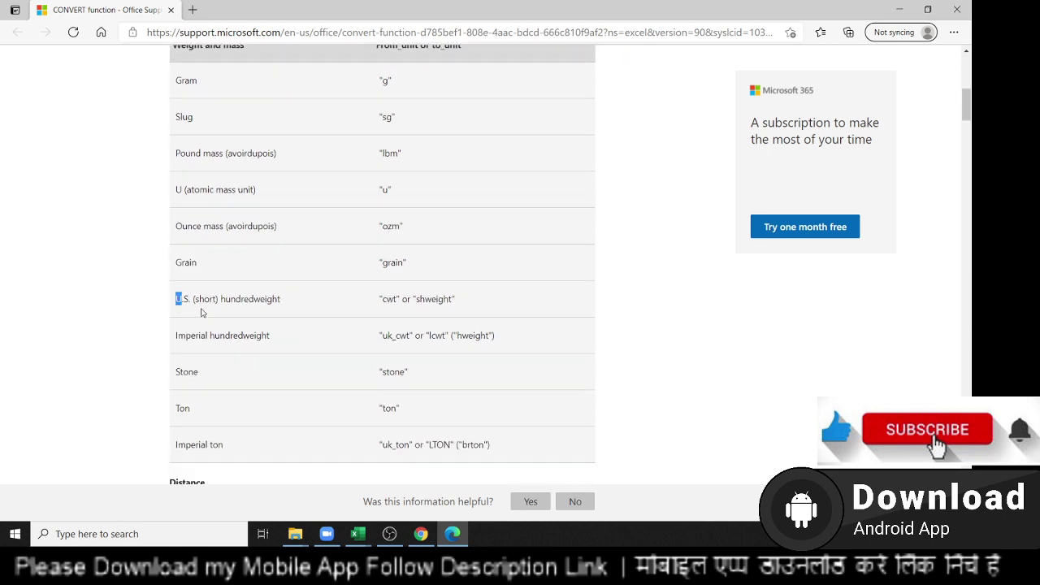
double_click(253, 301)
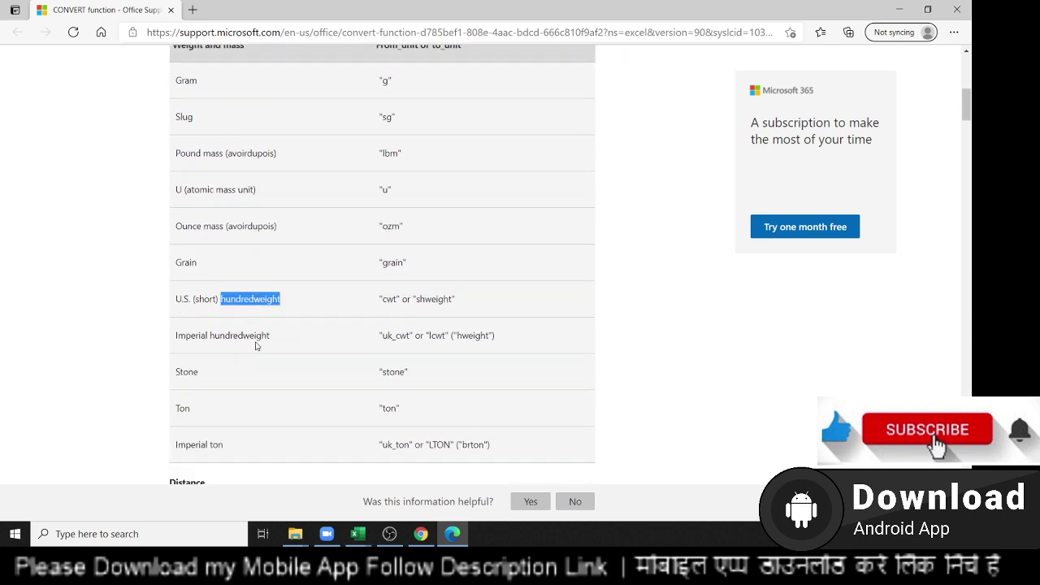
double_click(256, 347)
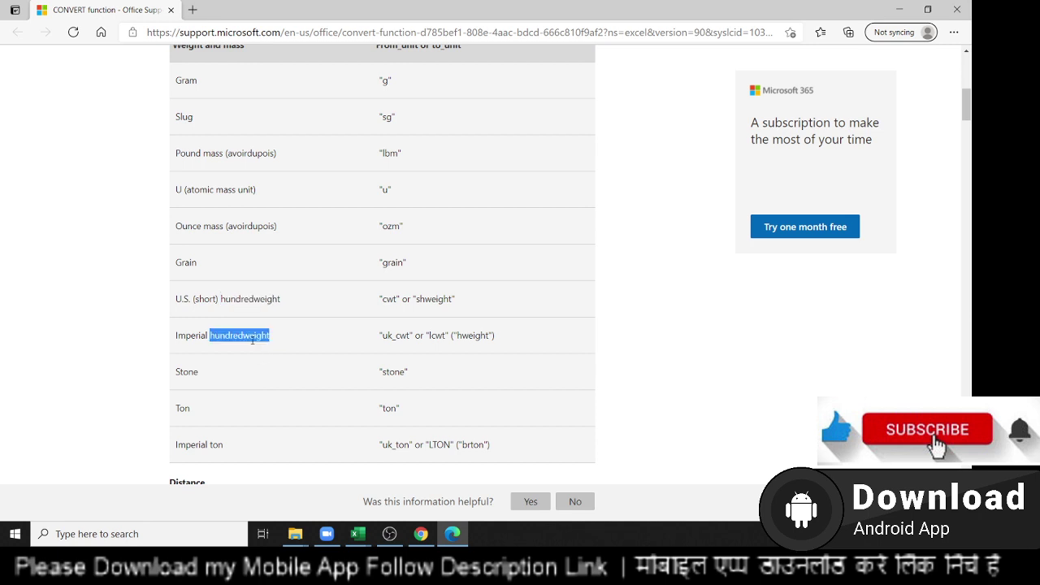
double_click(190, 367)
left_click(192, 408)
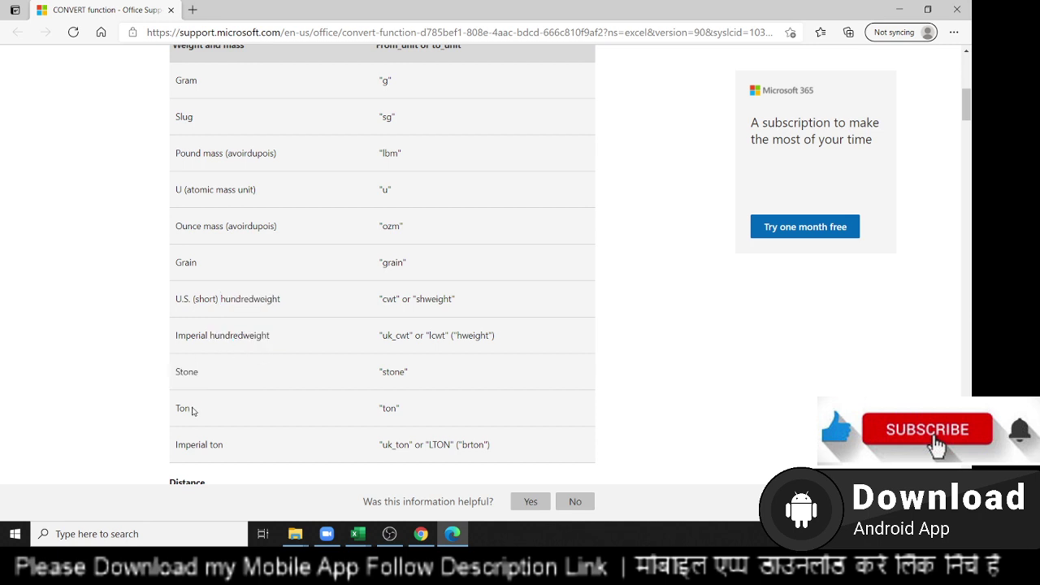
left_click_drag(175, 444, 224, 445)
- Return to the Pound mass row and the Gram code, clearing the highlights
scroll(258, 455, "down", 1)
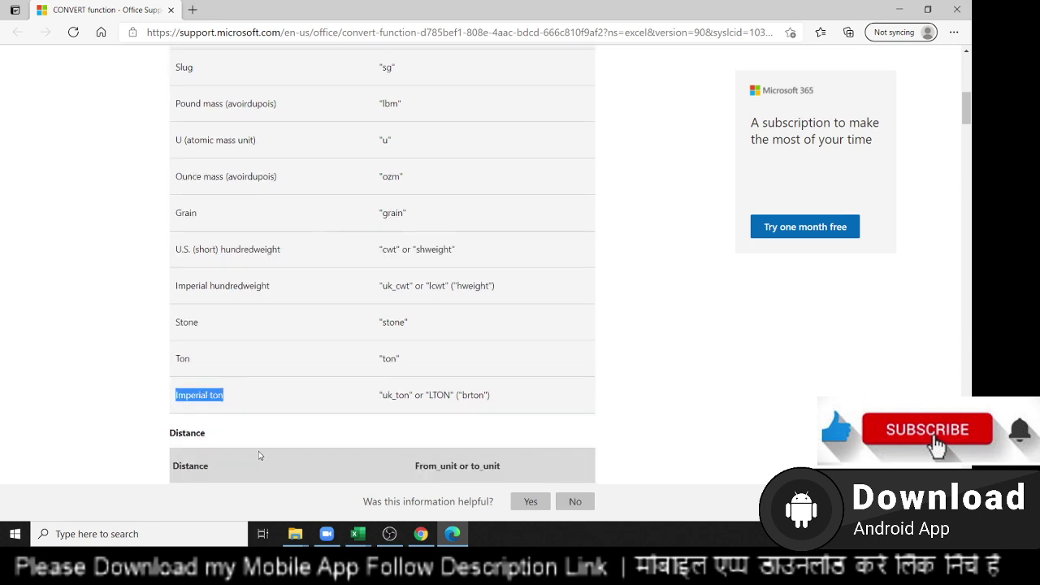
scroll(259, 452, "up", 3)
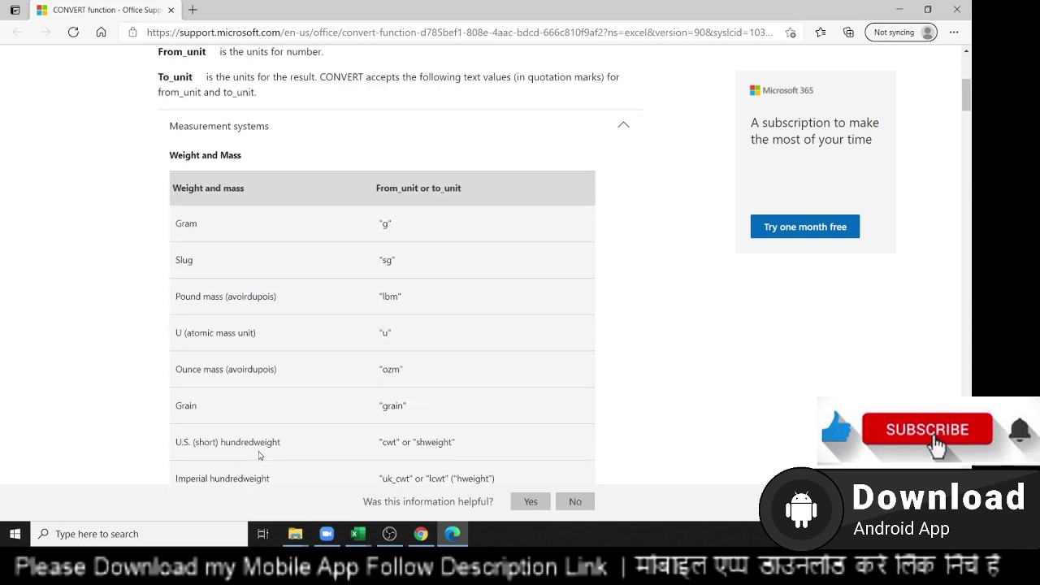
scroll(259, 455, "up", 1)
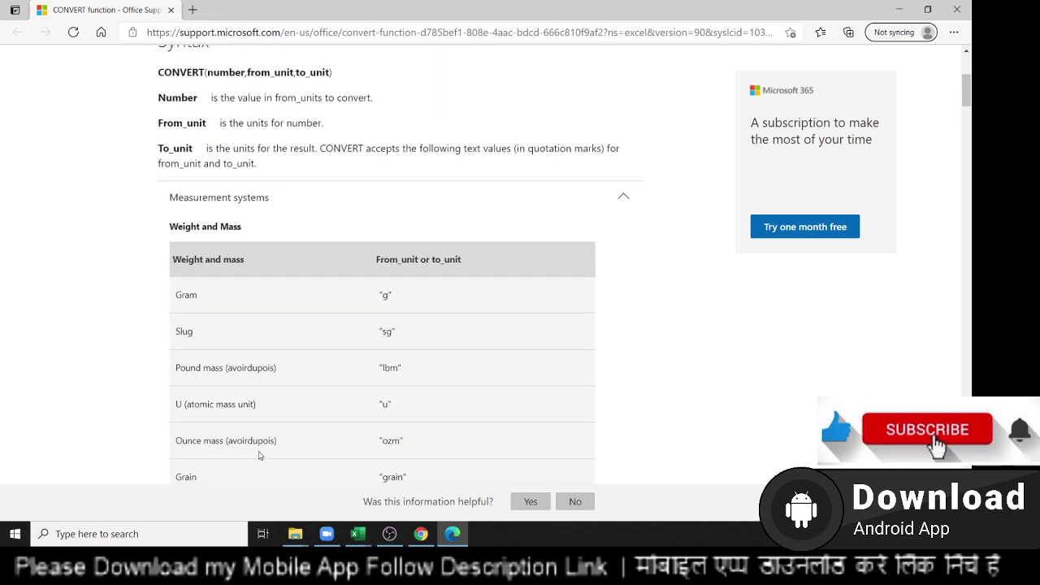
double_click(218, 370)
left_click(241, 370)
double_click(198, 370)
scroll(256, 455, "down", 2)
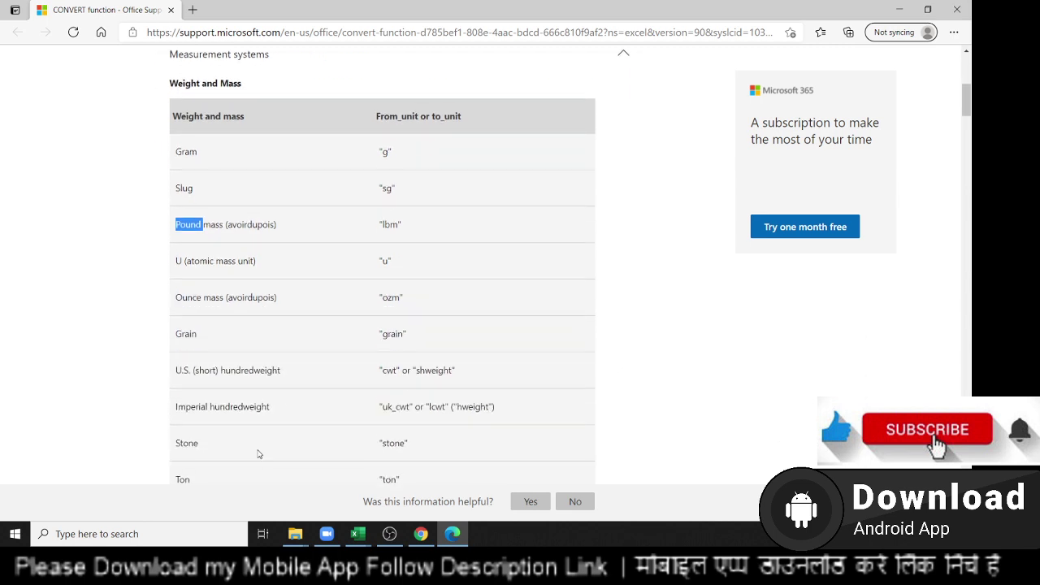
scroll(258, 454, "up", 1)
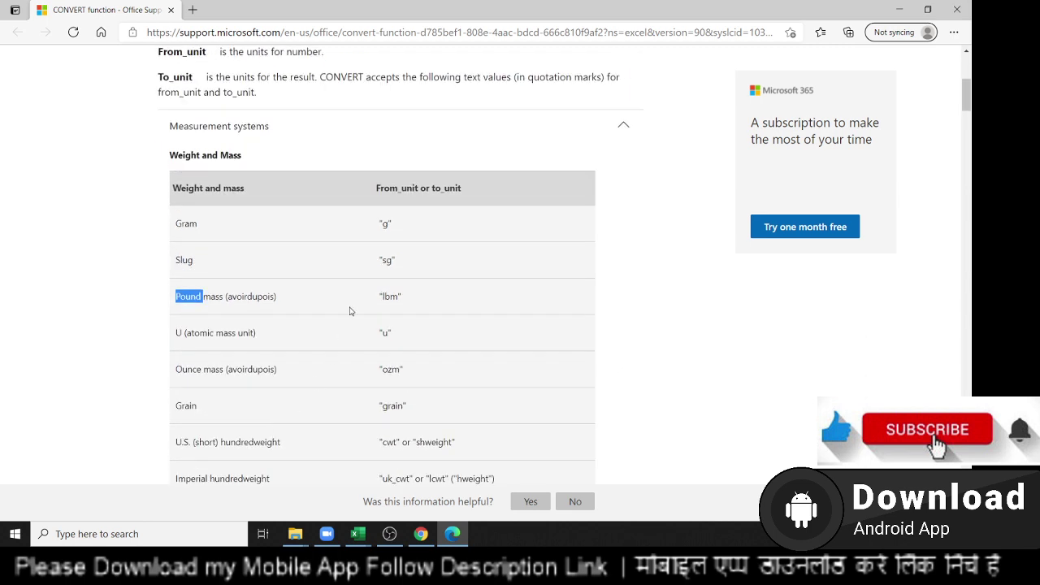
left_click(387, 225)
left_click(384, 227)
- Enter =E6*1000 in F6 to convert the first Kg value to grams
double_click(390, 223)
key("alt+Tab")
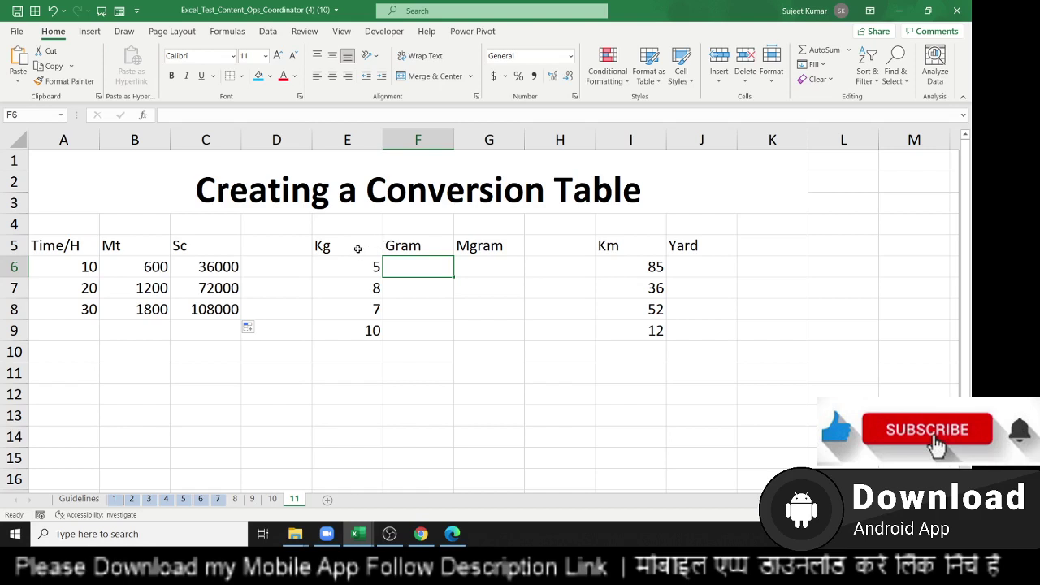
left_click(357, 248)
left_click(399, 267)
type("=")
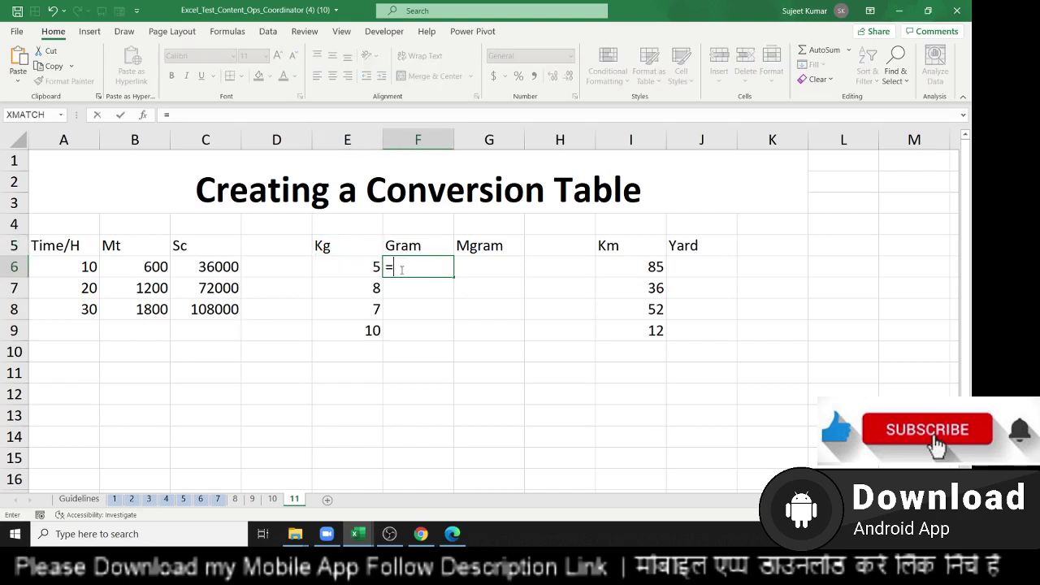
type("c")
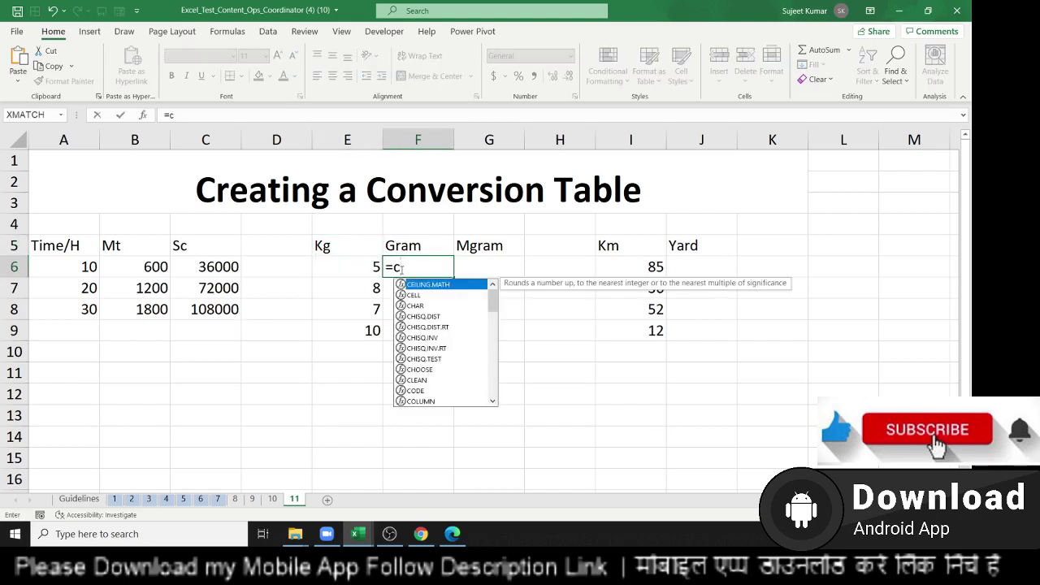
key("BackSpace")
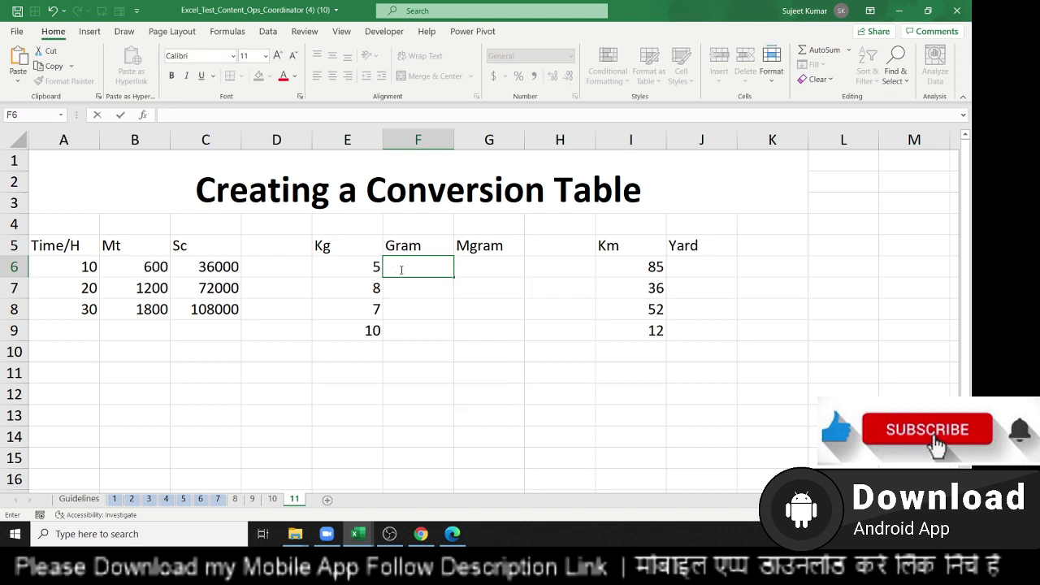
type("=")
key("Left")
type("*1")
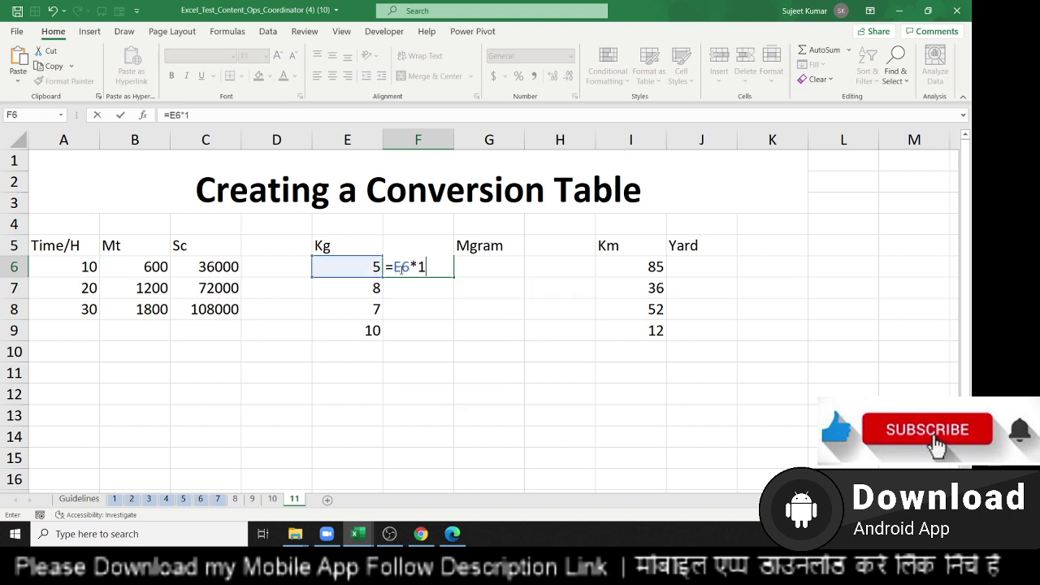
type("000")
key("Return")
- Fill the Gram formula down F6:F9, giving 5000, 8000, 7000 and 10000
key("Up")
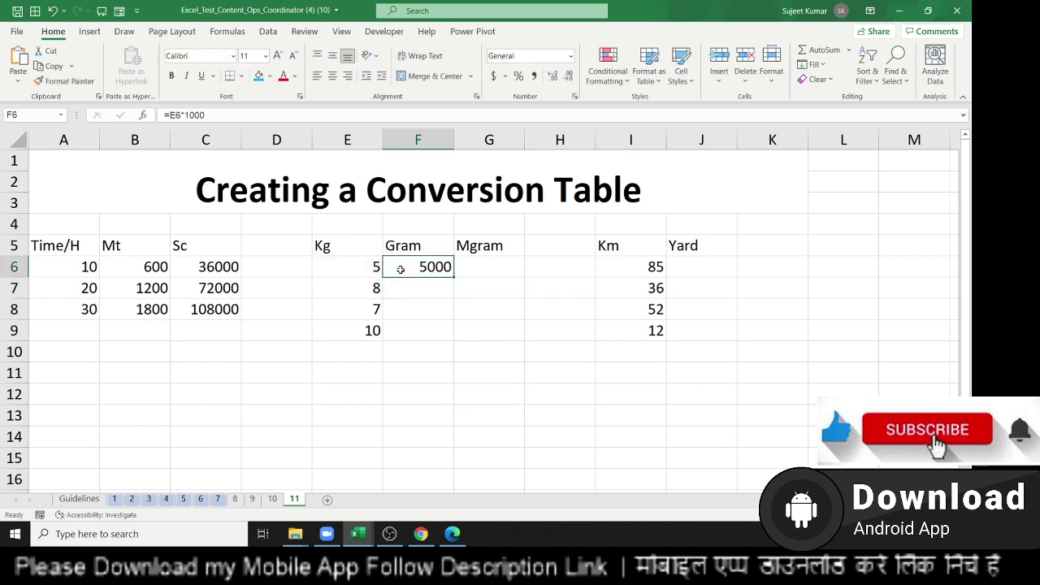
key("Left")
key("Down")
key("Down")
key("Down")
key("Right")
key("shift+Up")
key("shift+Up")
key("shift+Up")
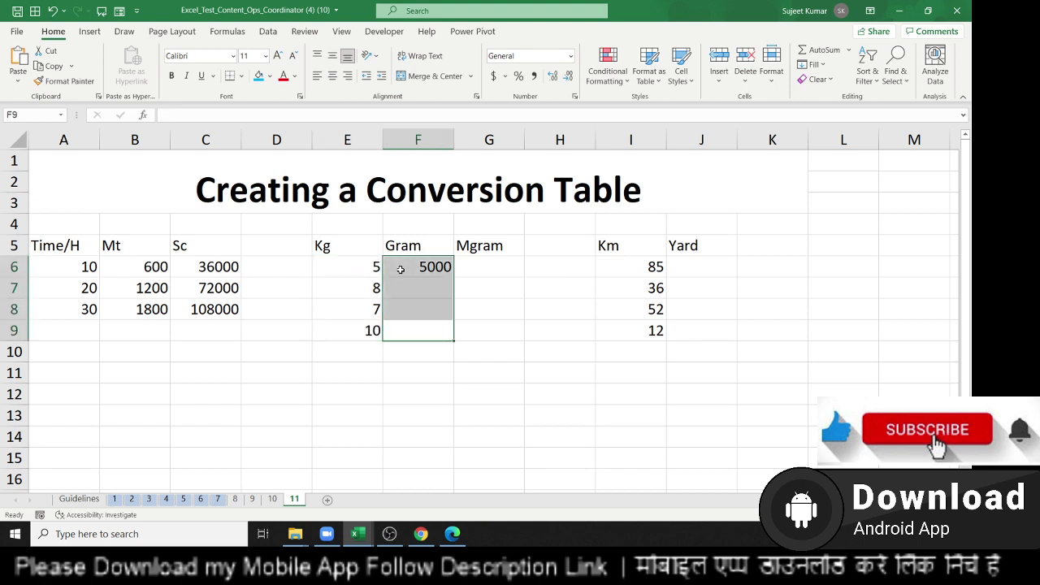
key("ctrl+d")
key("Right")
key("Up")
key("Up")
key("Up")
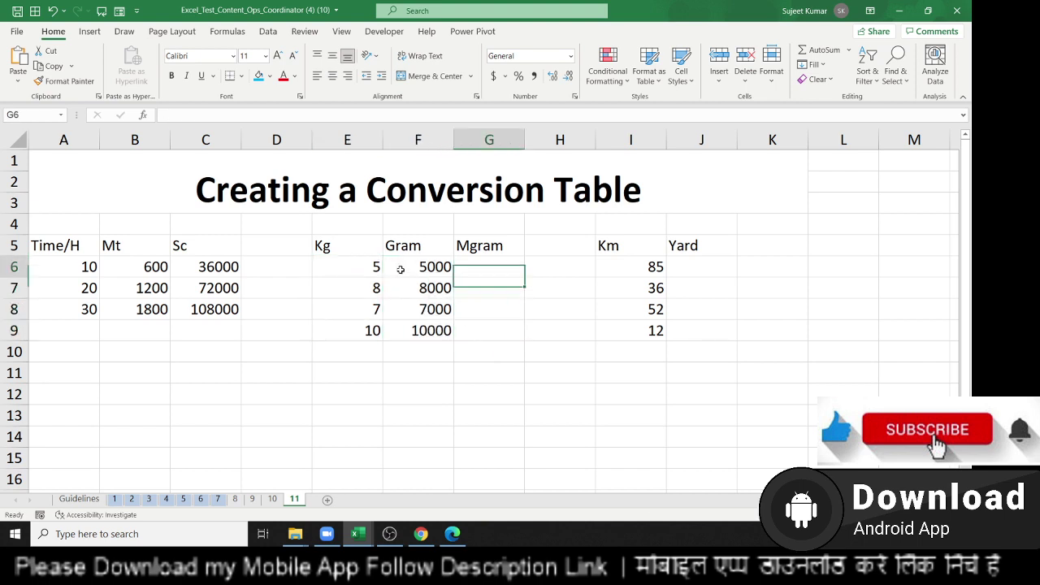
- Start =CONVERT(I6, in J6 for the Km value under Yard
key("super")
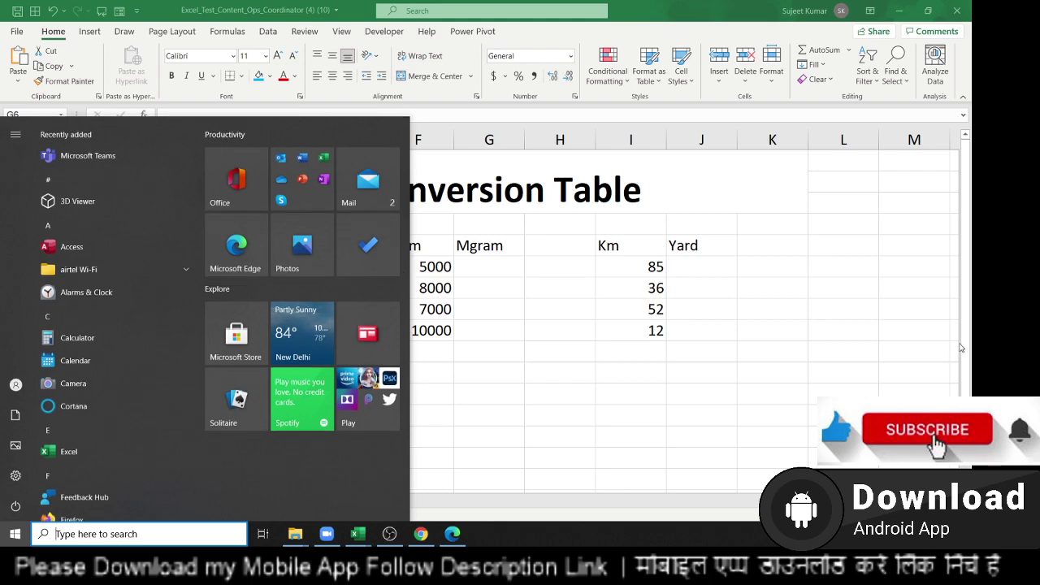
left_click(693, 271)
type("=c")
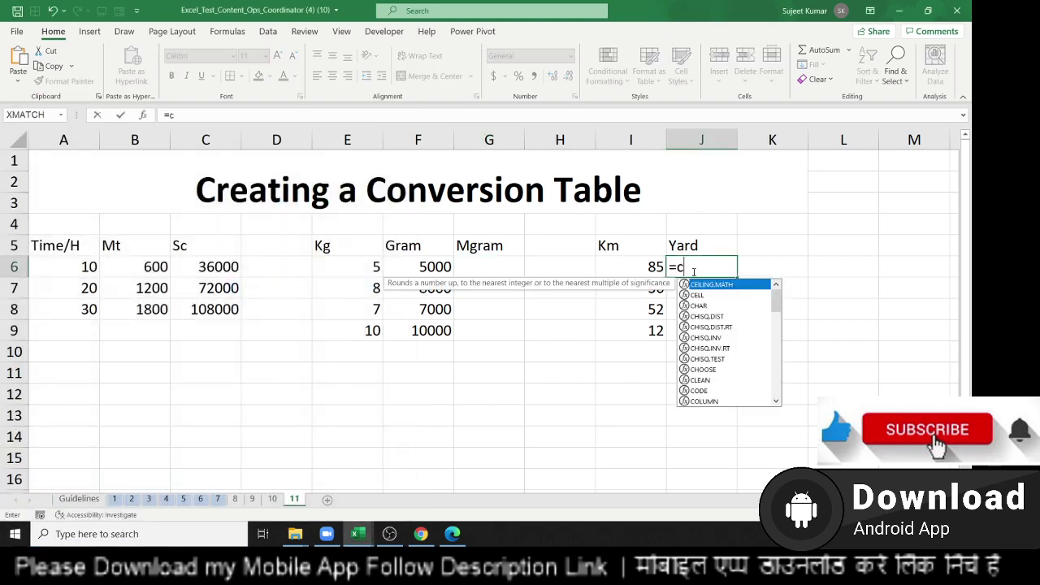
type("onv")
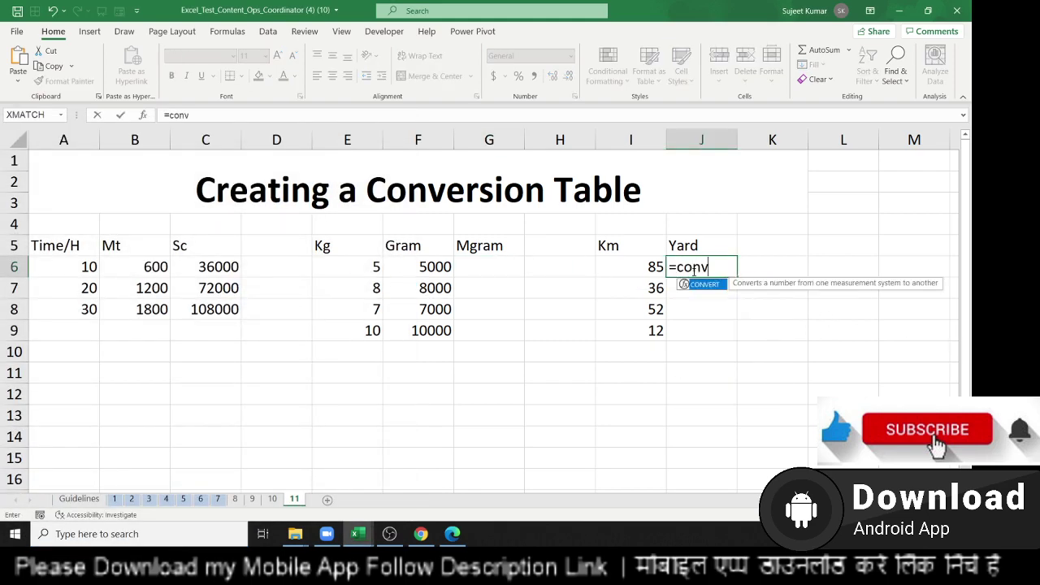
key("Tab")
key("Left")
type(",")
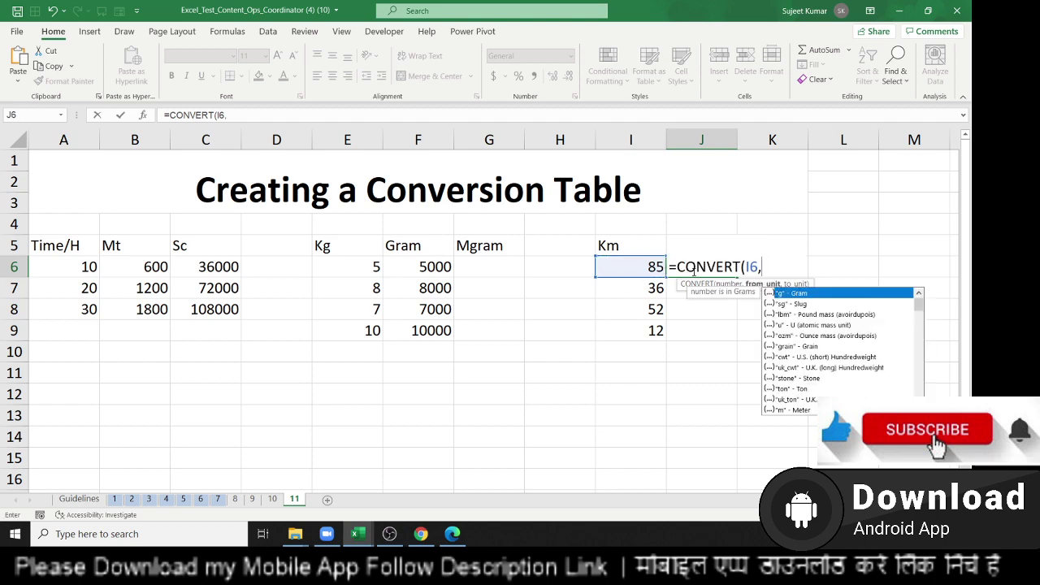
left_click(696, 284)
- Find the Distance table on the CONVERT help page and note "m" as Meter's code
scroll(479, 398, "down", 3)
scroll(471, 393, "up", 4)
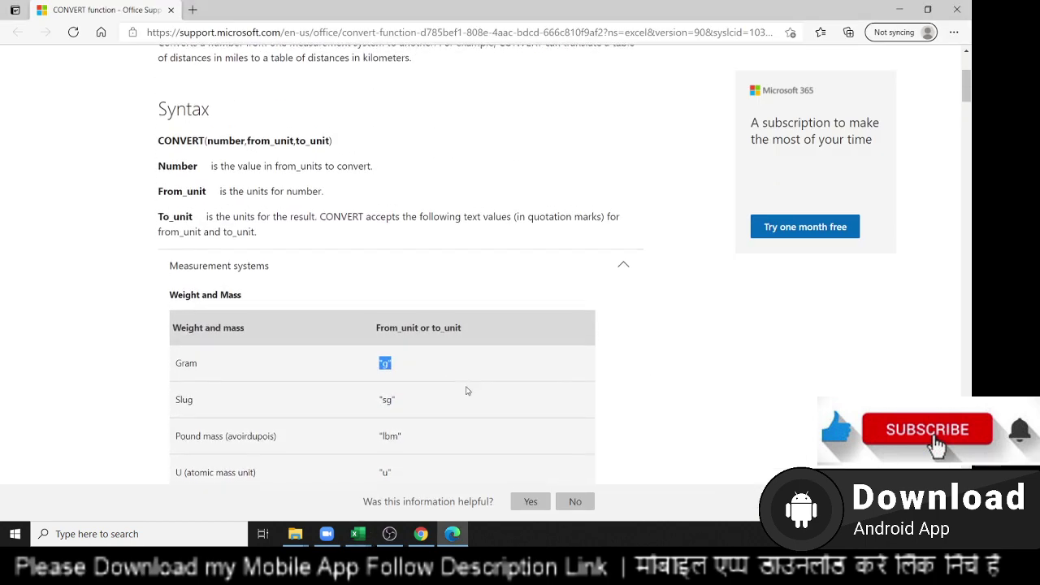
scroll(439, 382, "down", 3)
scroll(441, 379, "down", 3)
scroll(215, 248, "down", 2)
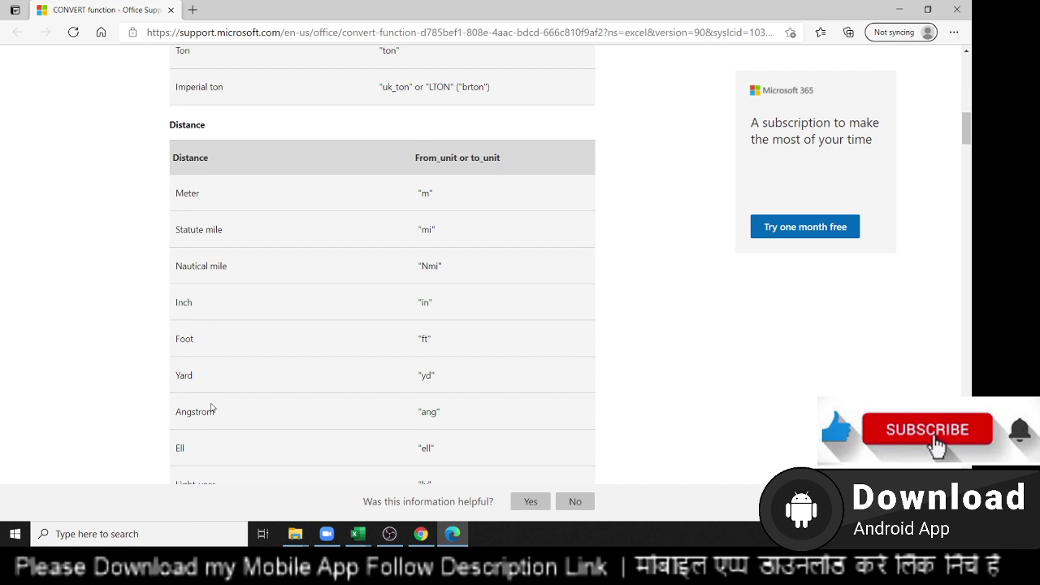
scroll(213, 408, "down", 2)
scroll(184, 379, "down", 1)
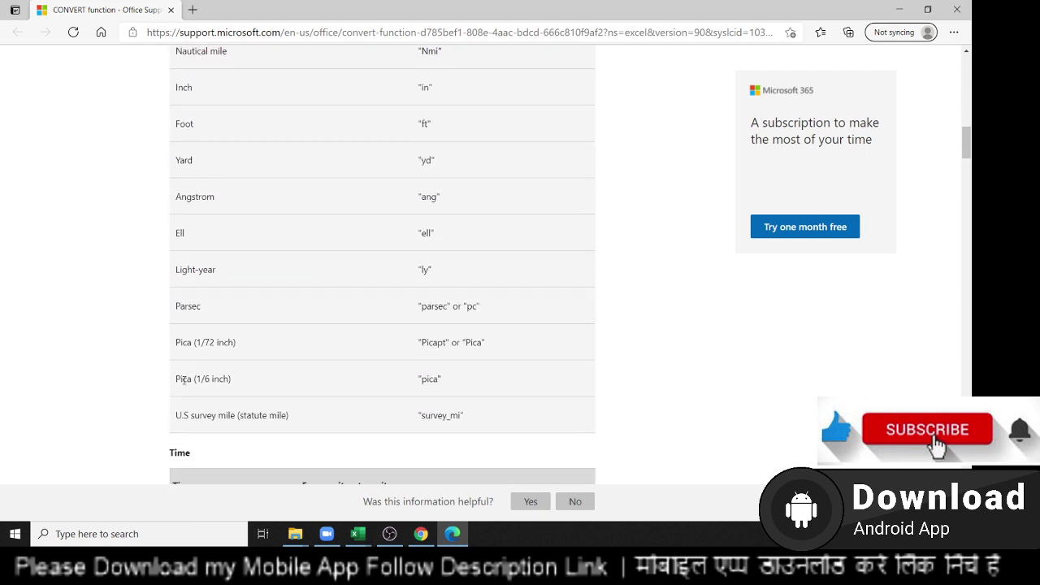
scroll(197, 410, "up", 2)
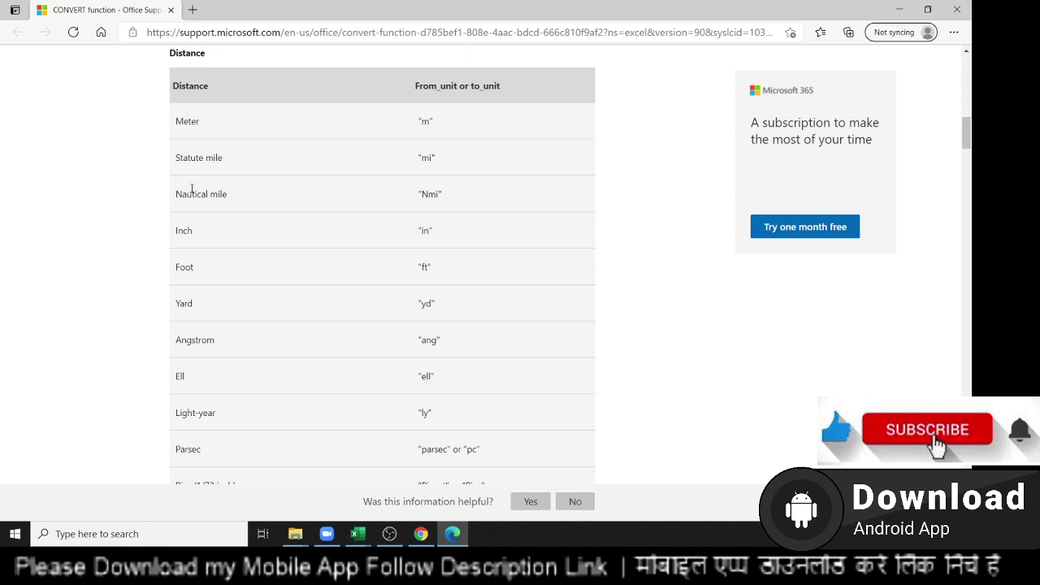
double_click(192, 128)
key("alt+Tab")
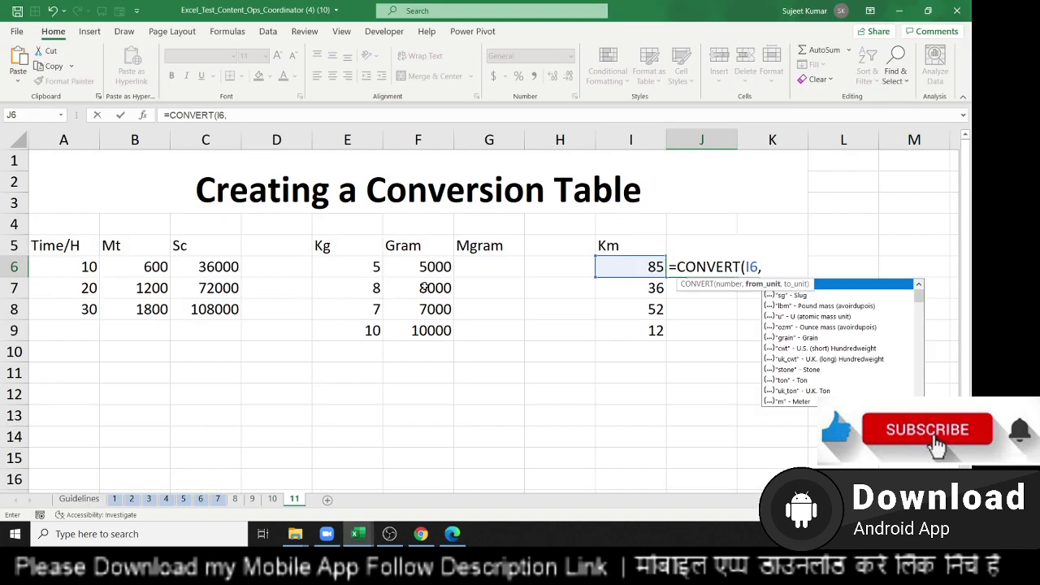
- Complete J6 as =CONVERT(I6,"m","yd") to convert metres to yards
type("\"g\"")
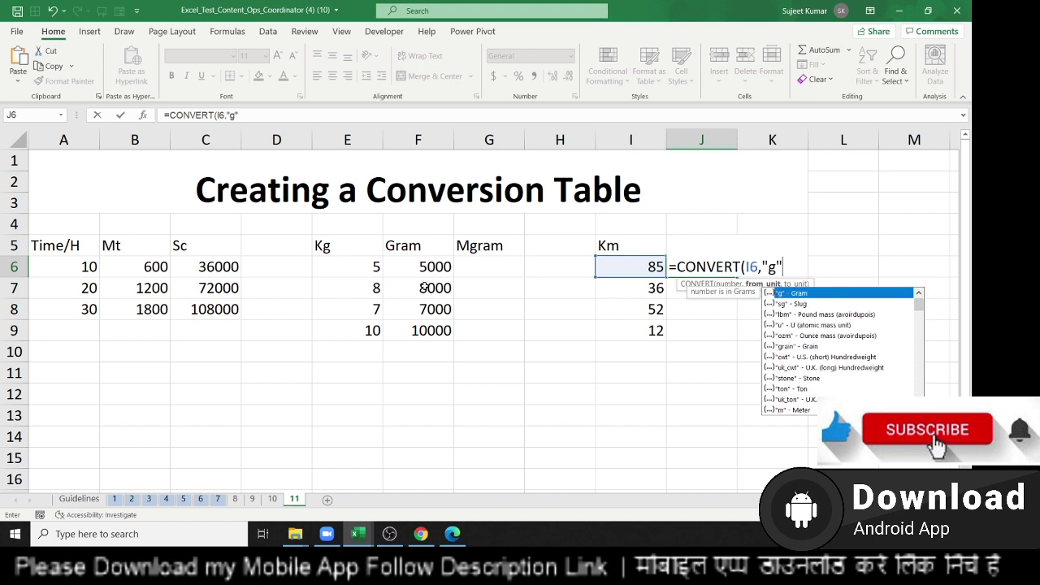
key("BackSpace")
key("BackSpace")
type("m")
type("\"m")
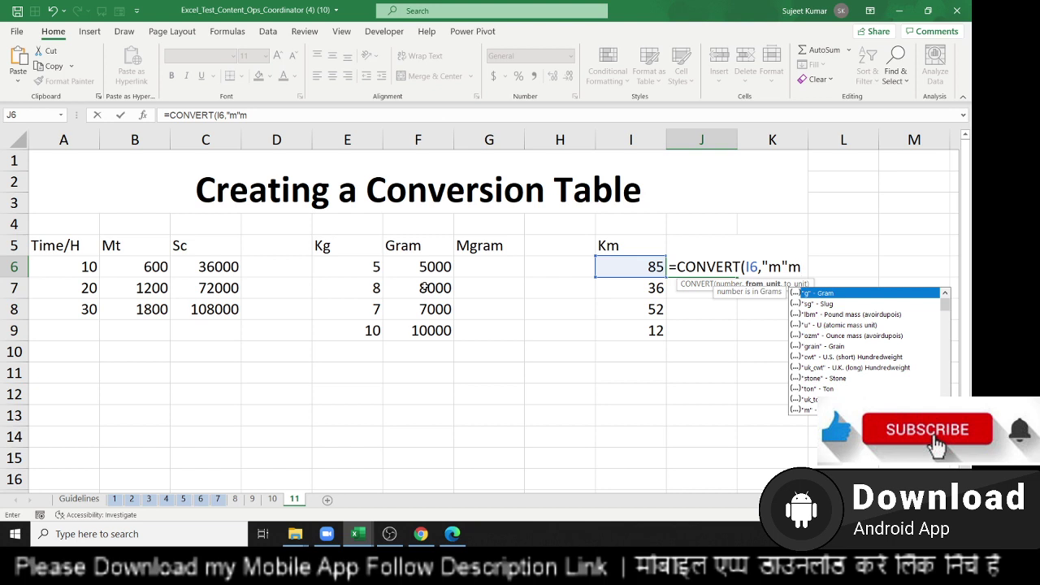
key("BackSpace")
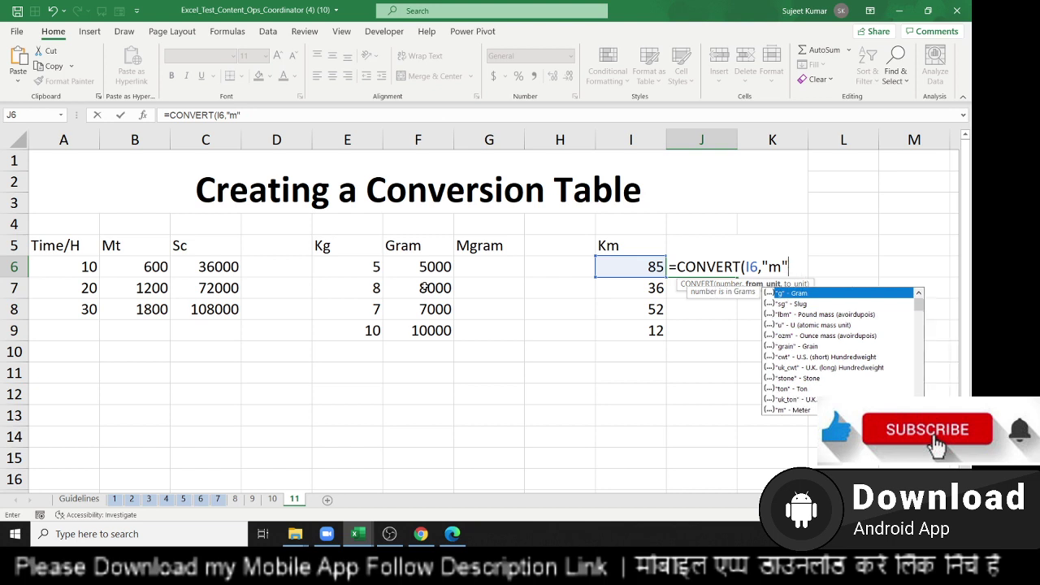
type(",")
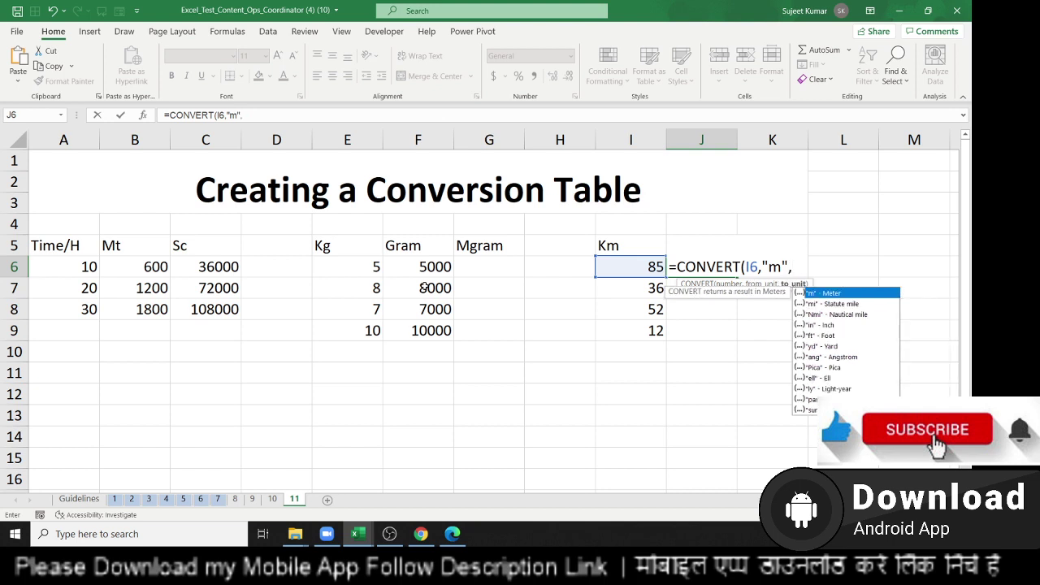
key("Down")
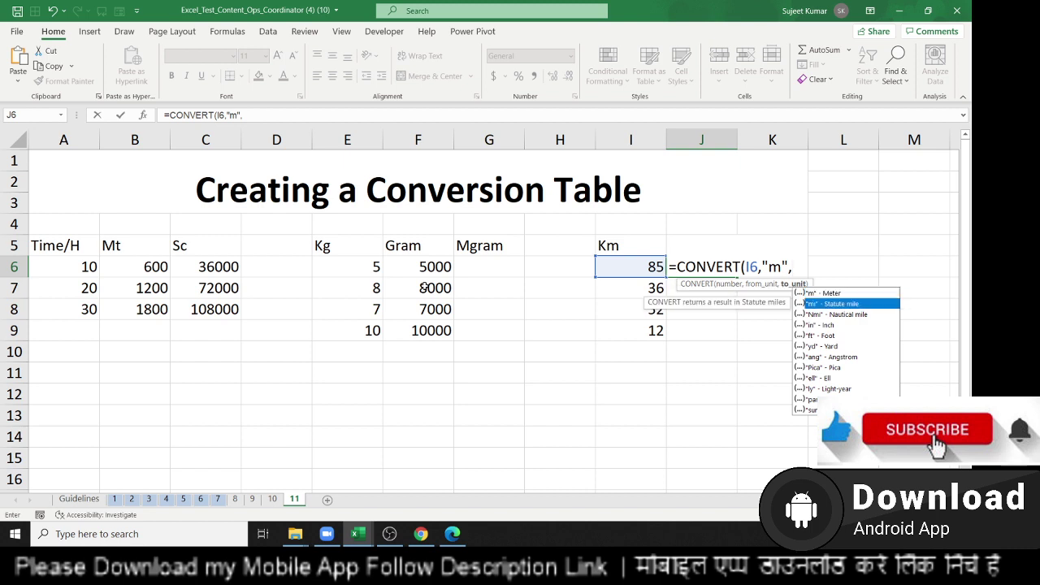
key("Down")
key("Down")
key("Down")
key("Down")
key("Down")
key("Down")
key("Down")
key("Down")
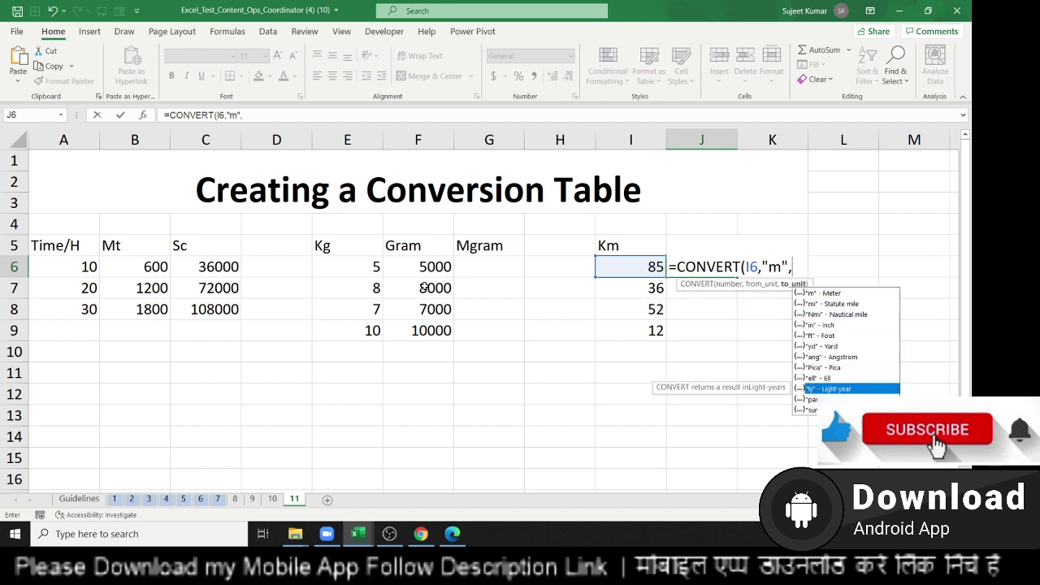
key("Down")
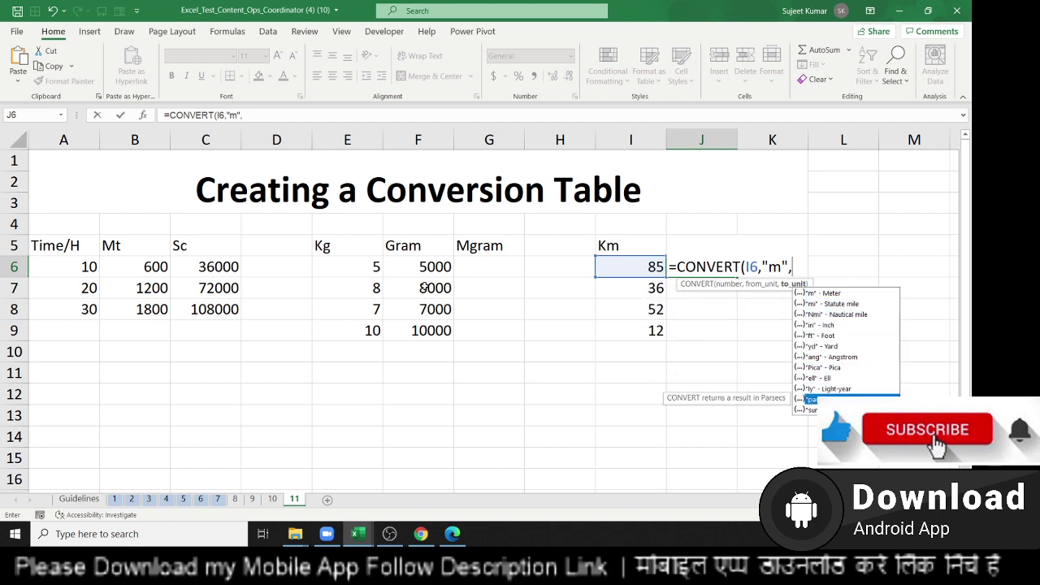
key("Up")
key("Up")
key("Up")
key("Up")
key("Up")
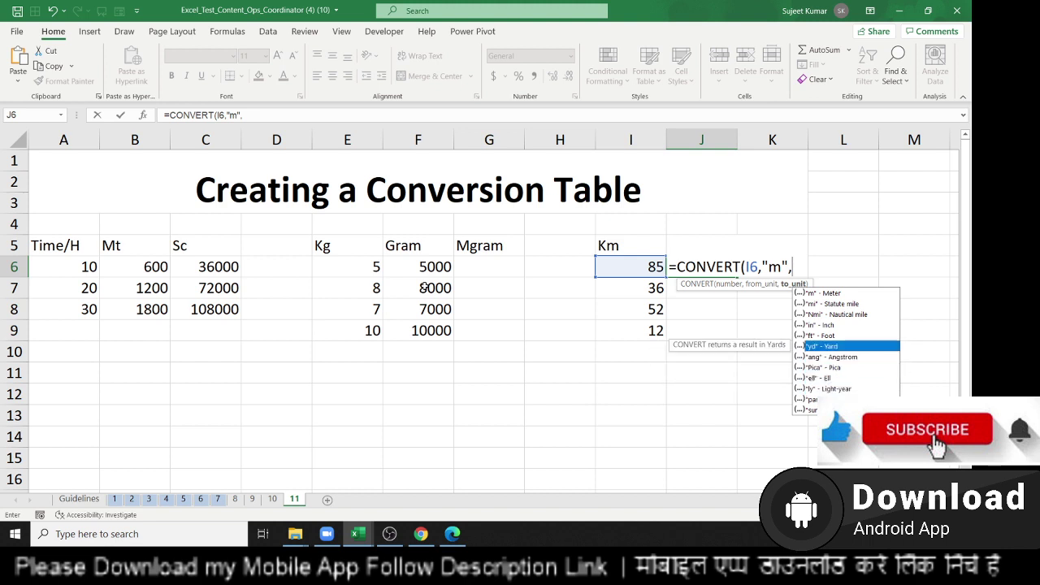
key("Tab")
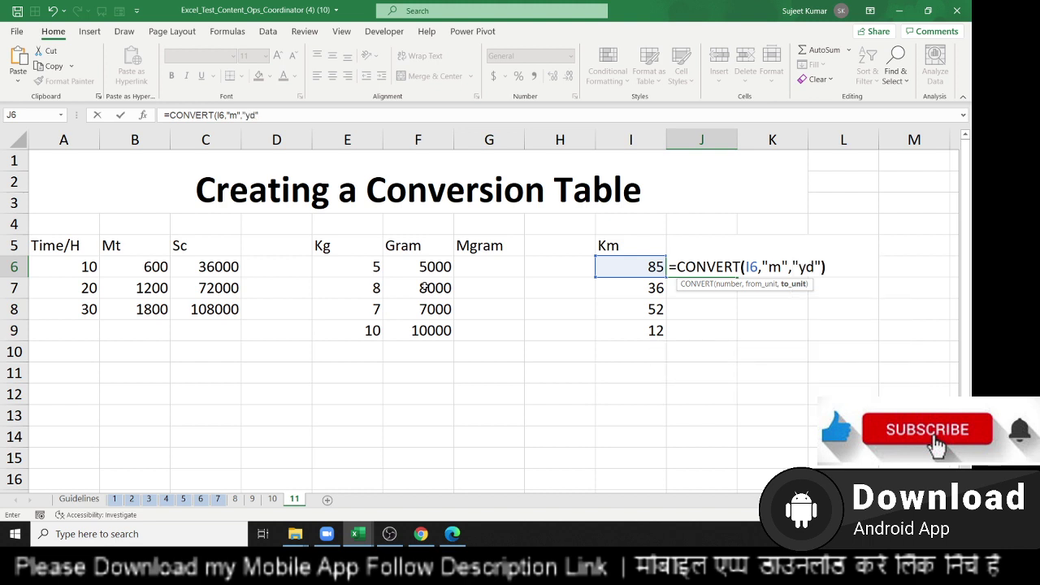
key("Return")
- Rename the I5 header from Km to Mt
key("Up")
key("Up")
key("Left")
type("M")
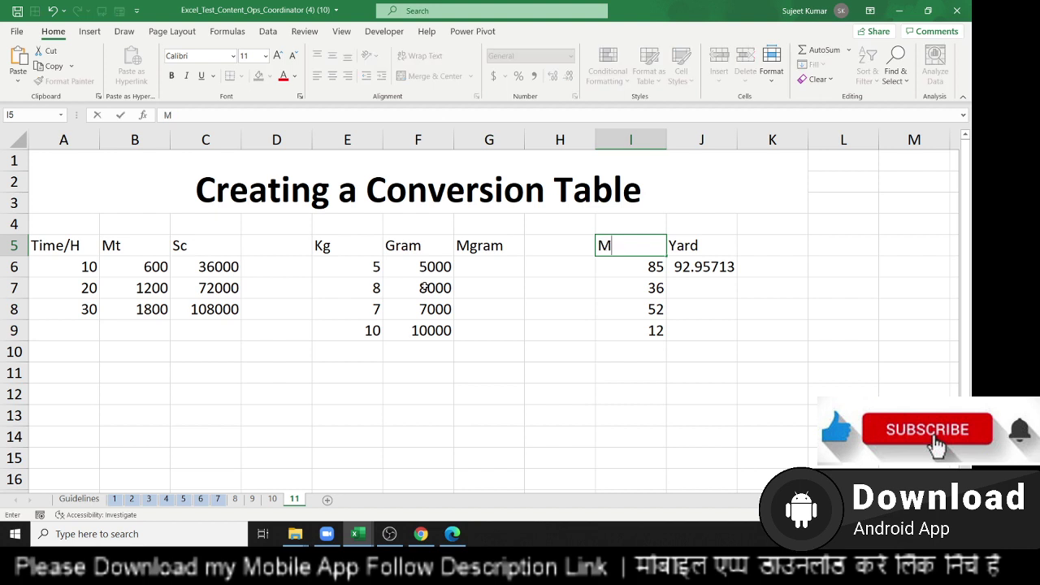
type("t")
key("Return")
- Fill the J6 yard formula down to J9
key("Right")
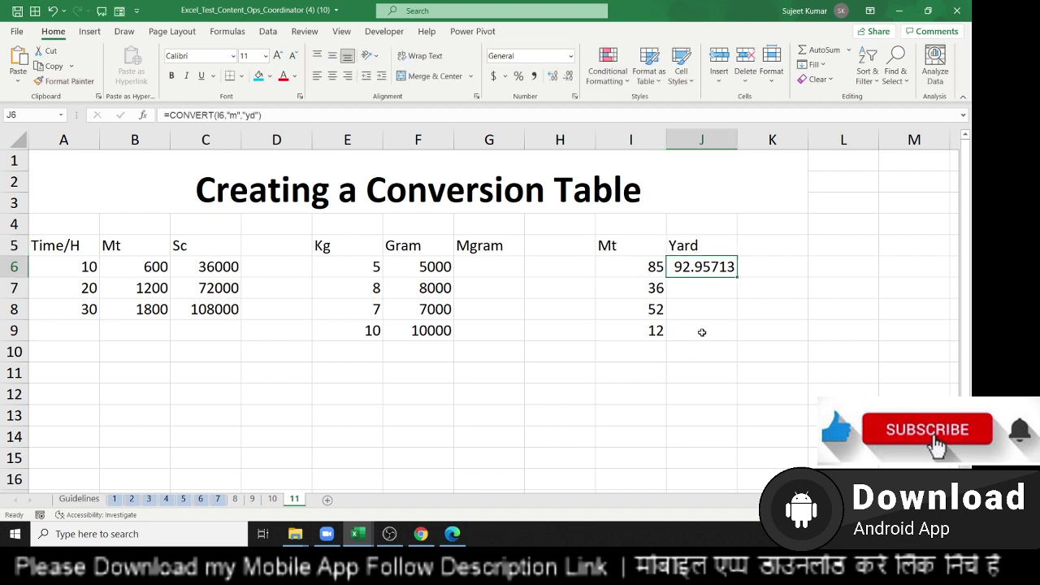
left_click(734, 280)
left_click(733, 272)
double_click(733, 273)
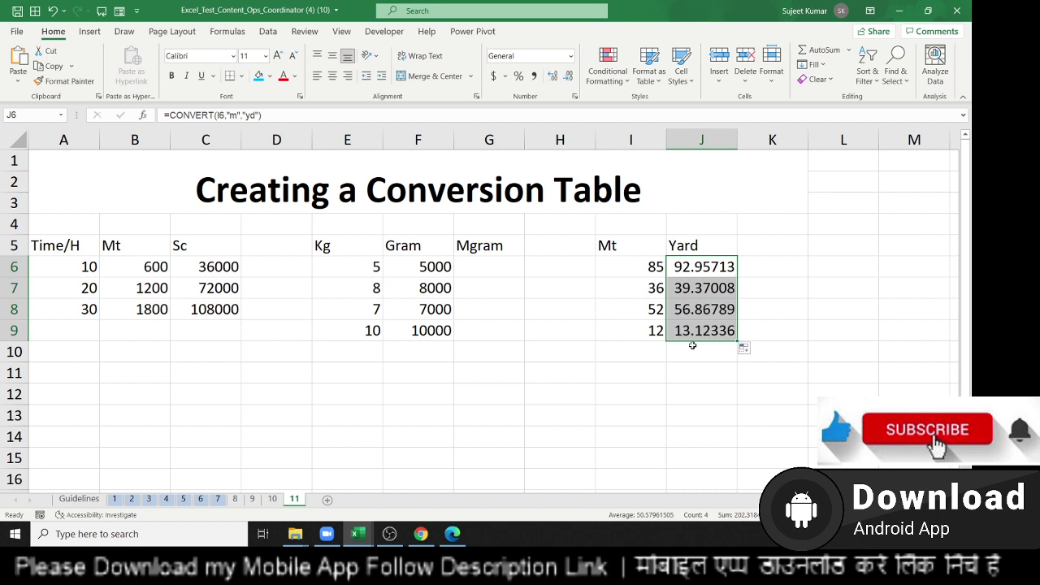
left_click(453, 533)
scroll(413, 361, "down", 5)
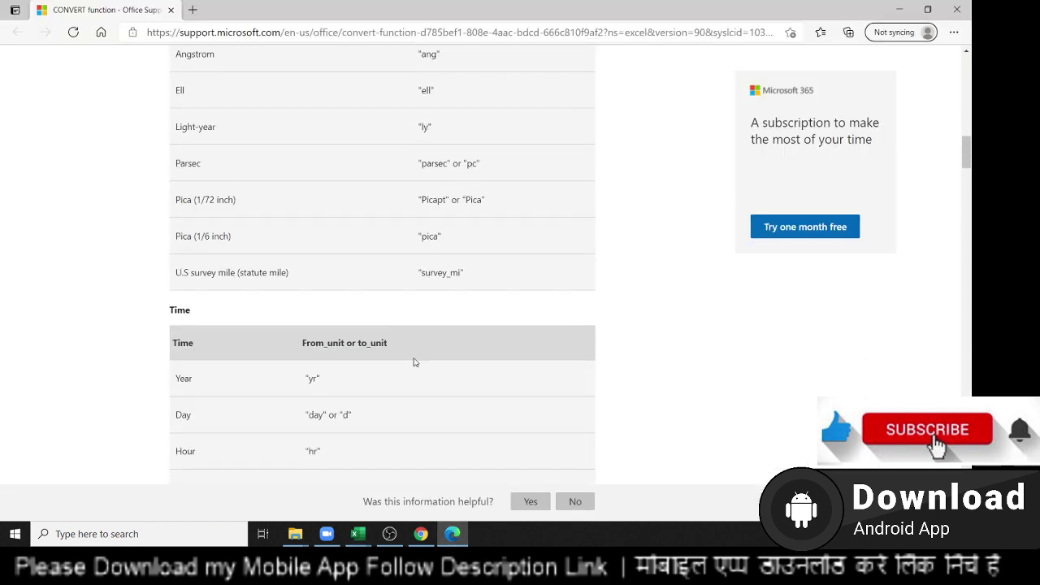
double_click(183, 378)
scroll(188, 378, "down", 1)
scroll(187, 378, "down", 4)
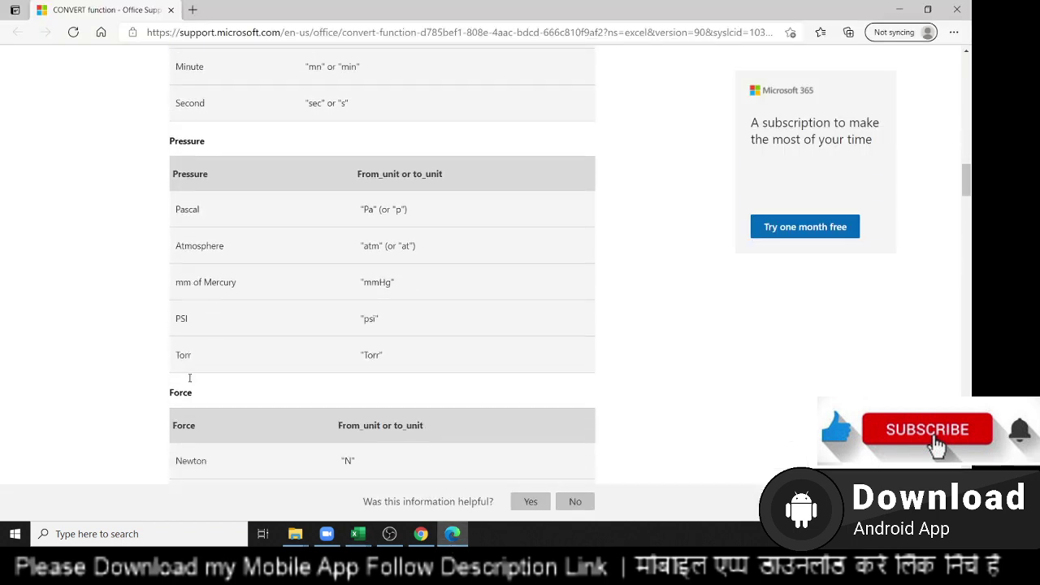
scroll(189, 379, "down", 3)
scroll(189, 378, "down", 3)
scroll(192, 378, "down", 1)
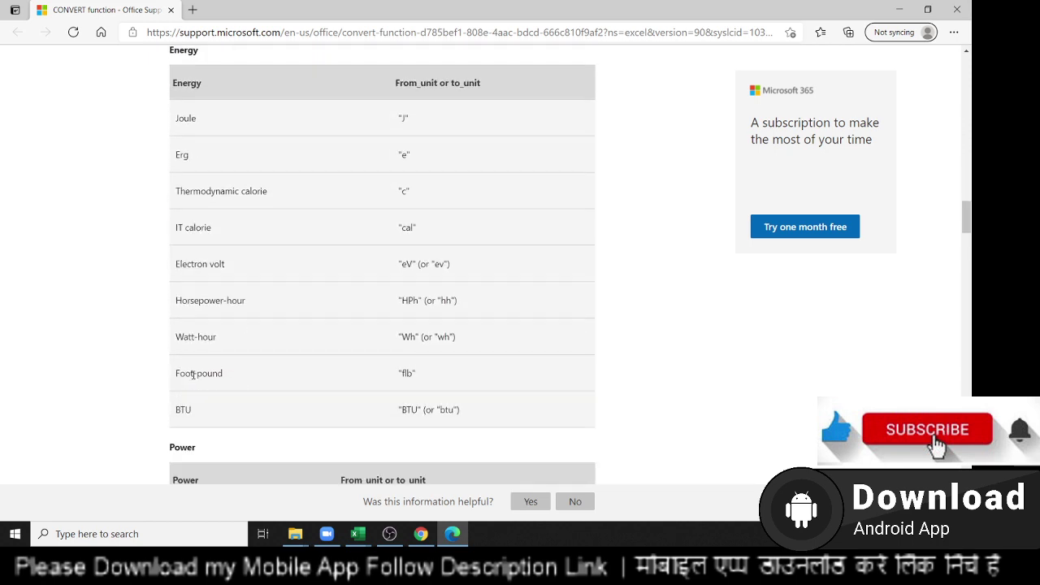
scroll(194, 378, "down", 2)
scroll(195, 378, "down", 1)
scroll(194, 378, "down", 2)
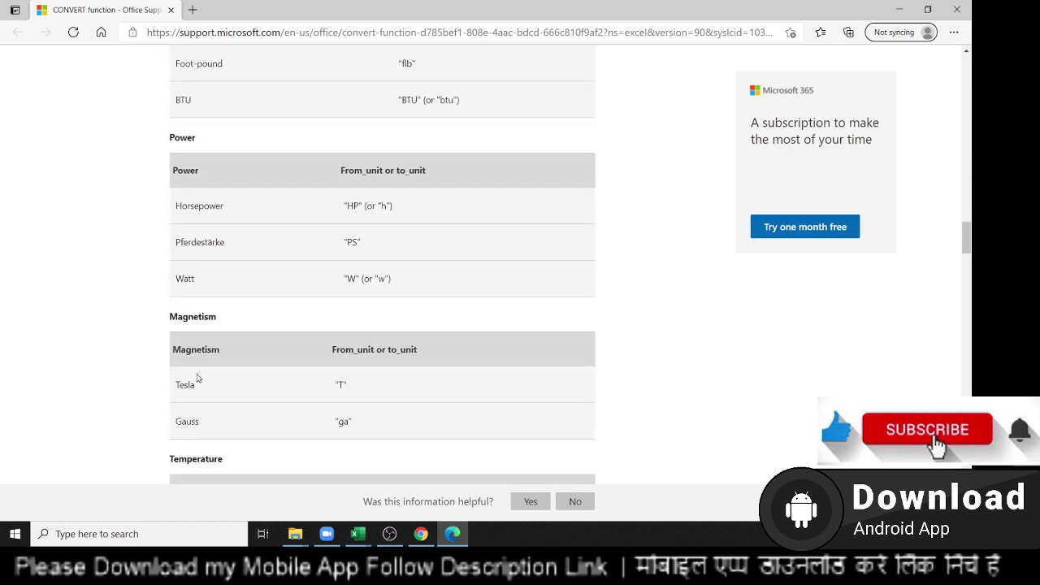
scroll(195, 378, "down", 1)
scroll(197, 376, "down", 1)
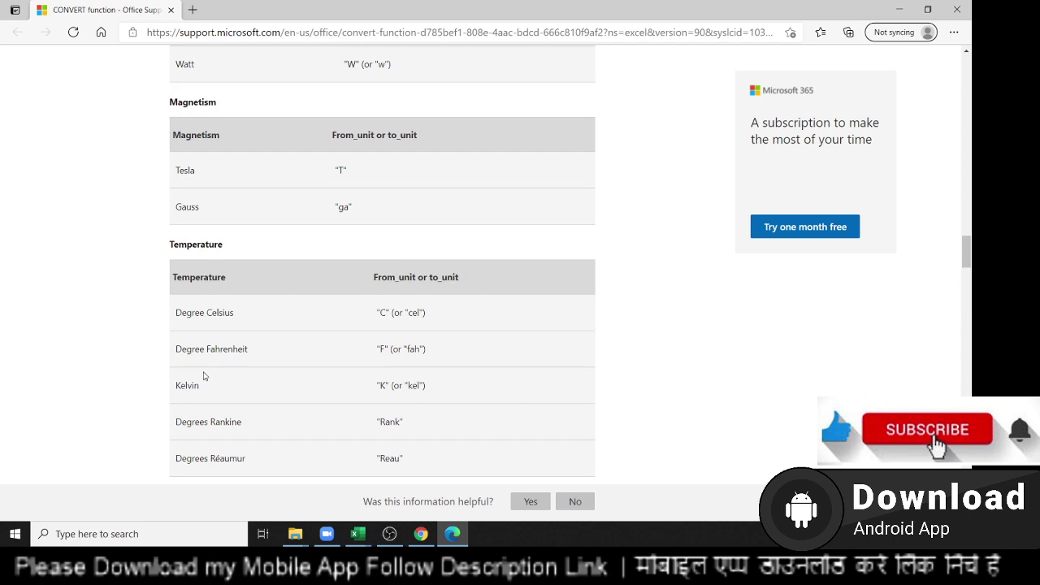
scroll(200, 376, "down", 3)
scroll(203, 376, "down", 1)
scroll(204, 376, "down", 1)
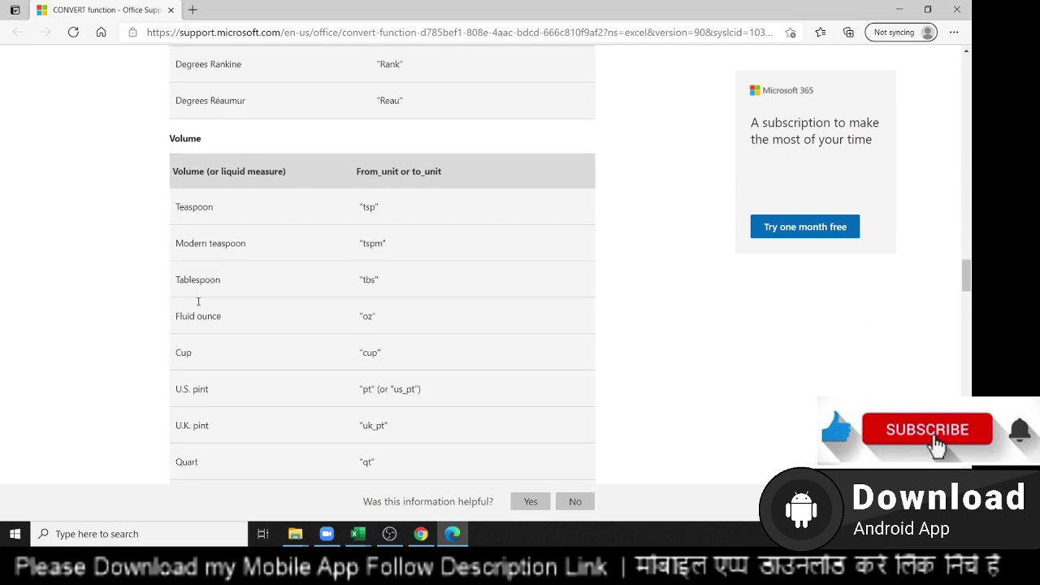
double_click(194, 208)
double_click(208, 294)
double_click(213, 329)
left_click(214, 361)
scroll(209, 391, "down", 1)
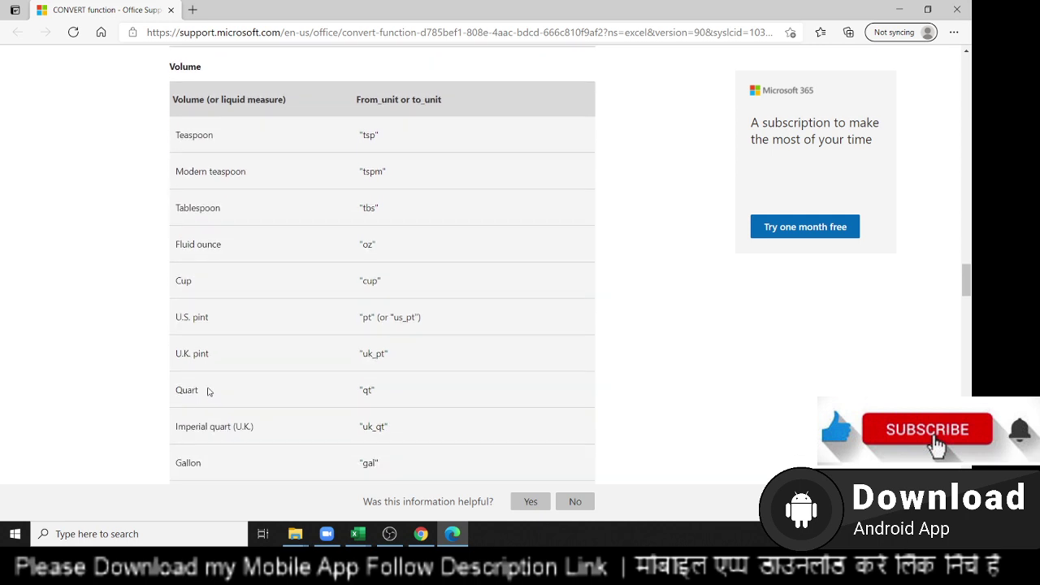
scroll(210, 390, "down", 2)
scroll(210, 391, "down", 1)
scroll(210, 389, "down", 1)
scroll(210, 389, "down", 1)
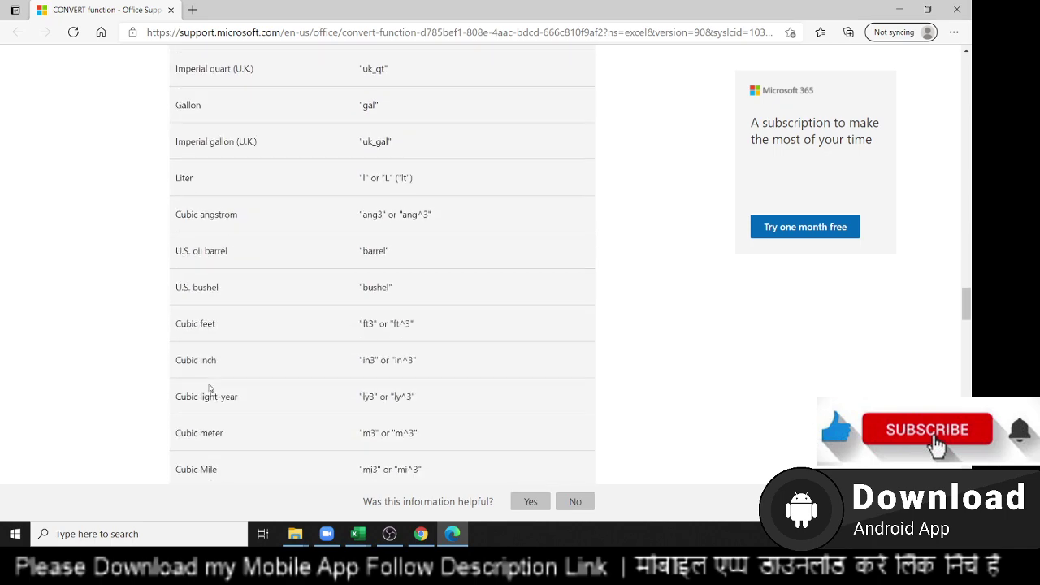
scroll(210, 390, "down", 2)
scroll(210, 388, "down", 3)
scroll(209, 387, "down", 2)
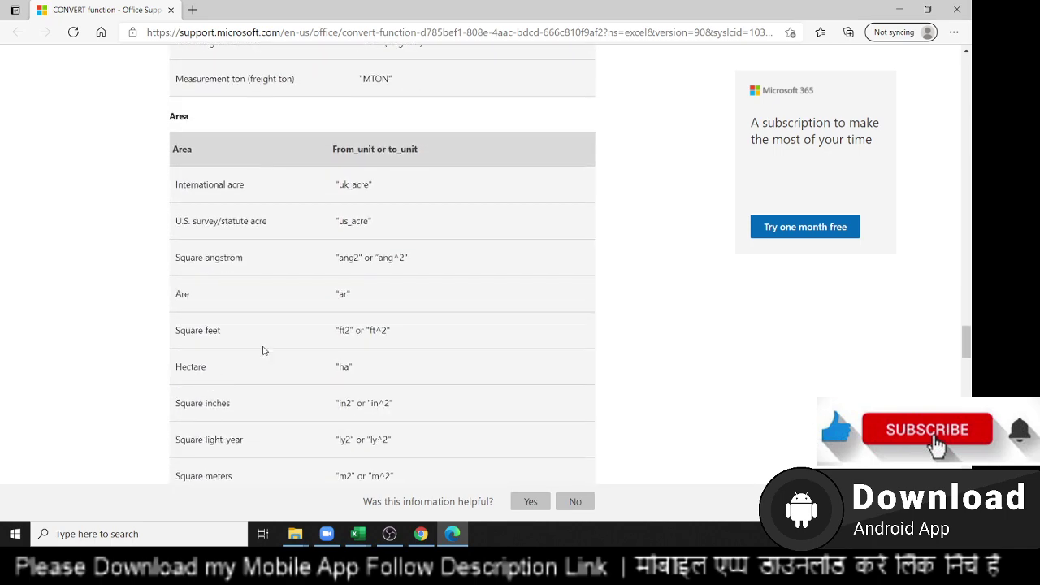
left_click(898, 10)
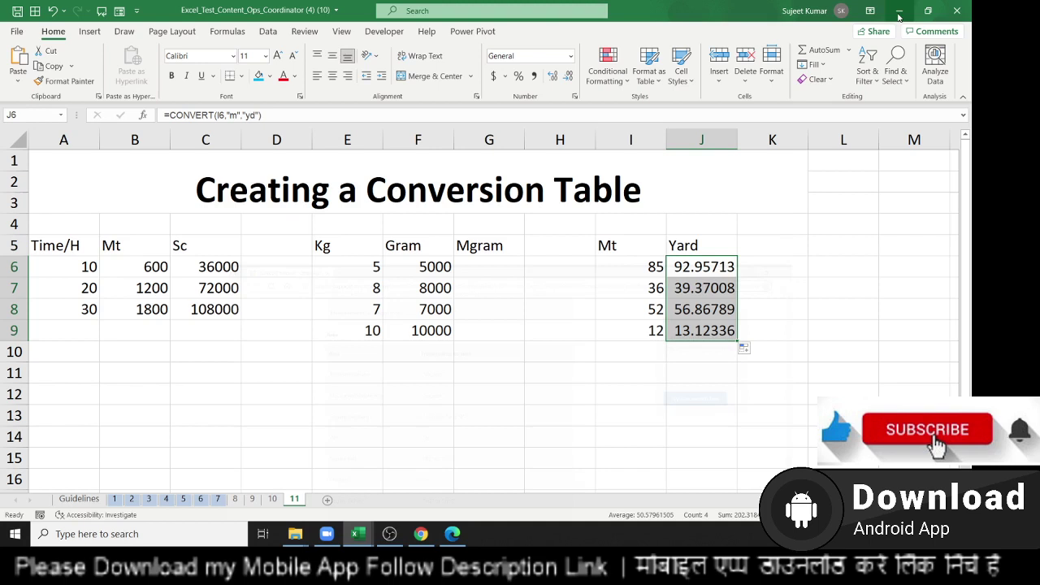
- Check the Gram, C7 hours-to-seconds and J9 yard formulas, then minimize Excel to the desktop
left_click(424, 351)
double_click(425, 329)
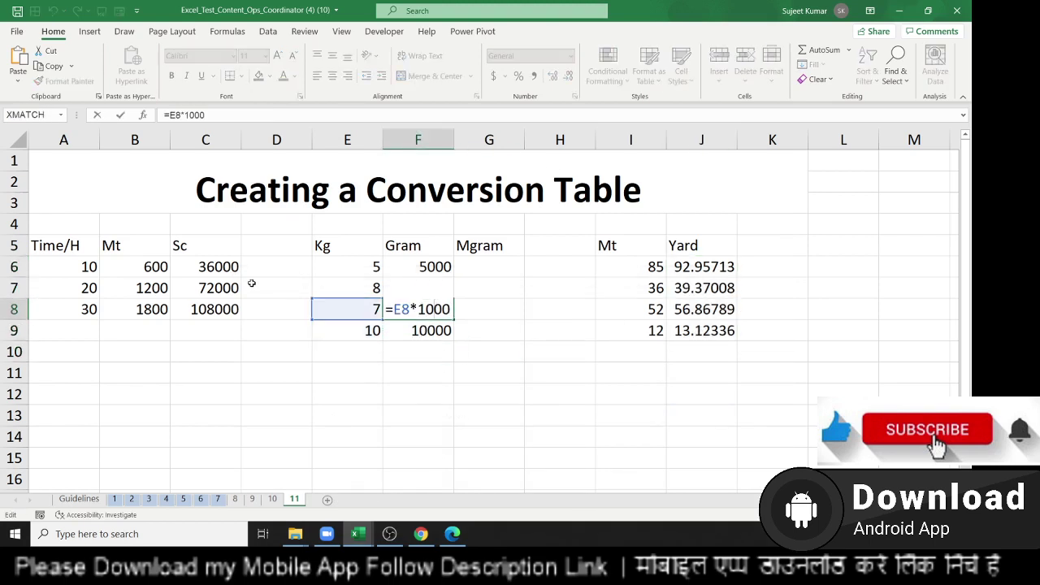
left_click(230, 290)
double_click(229, 289)
key("Escape")
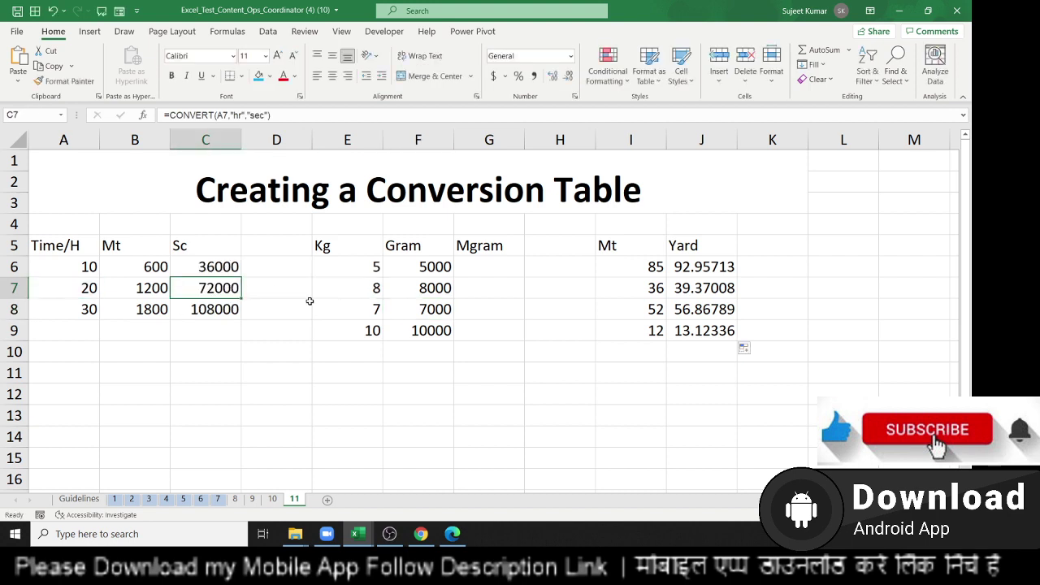
left_click(690, 338)
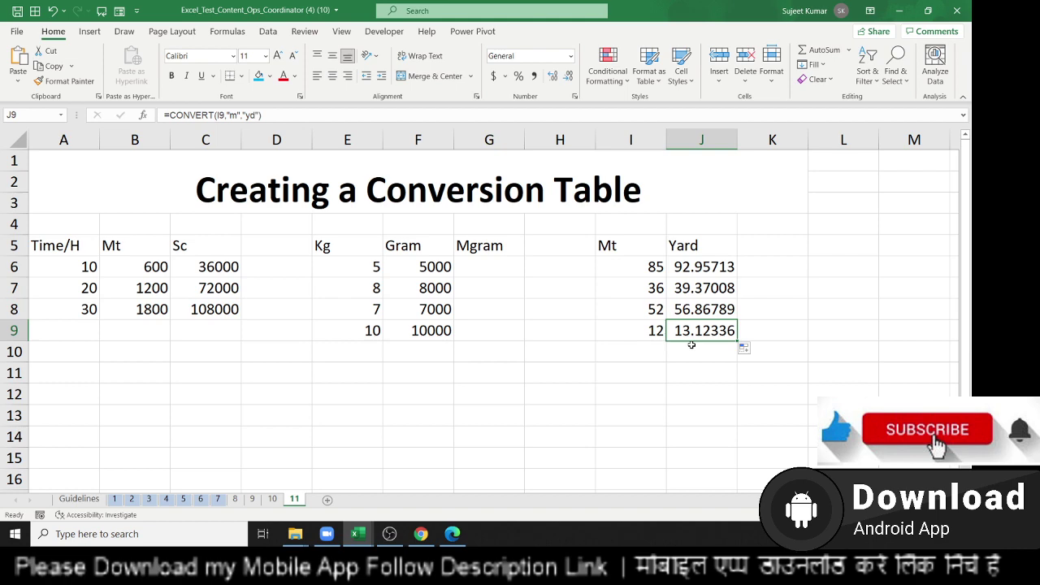
key("super+d")
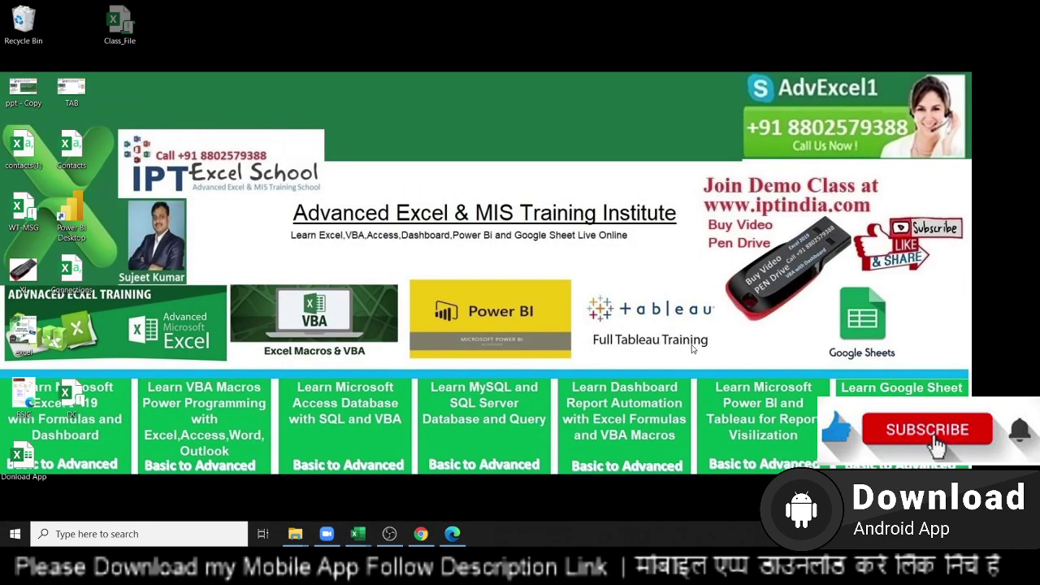